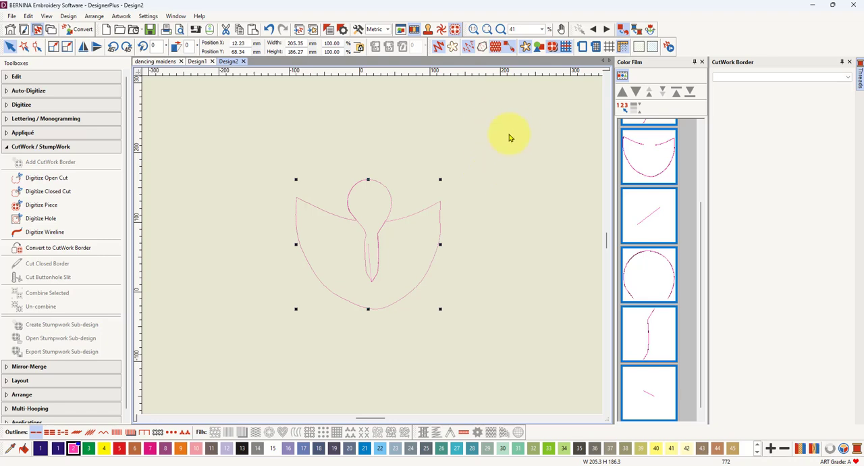
# Step: Switch to Firefox and open the bookmarked TidyCal booking page for one-on-one Bernina software help
pyautogui.click(814, 5)
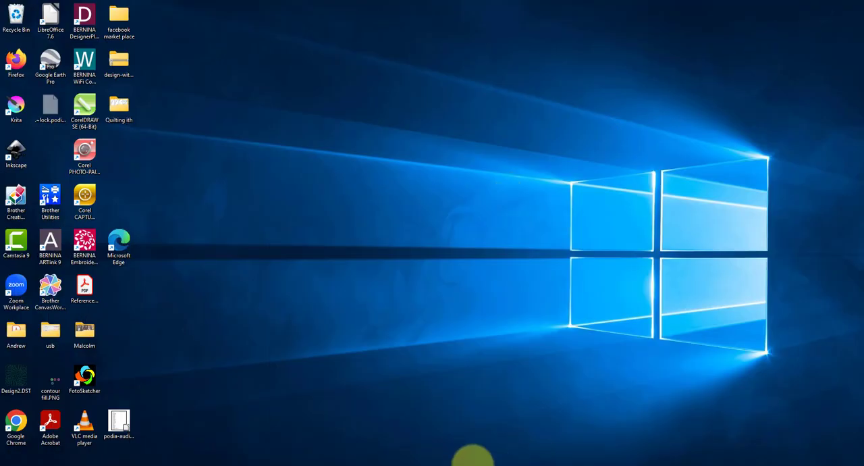
pyautogui.click(450, 463)
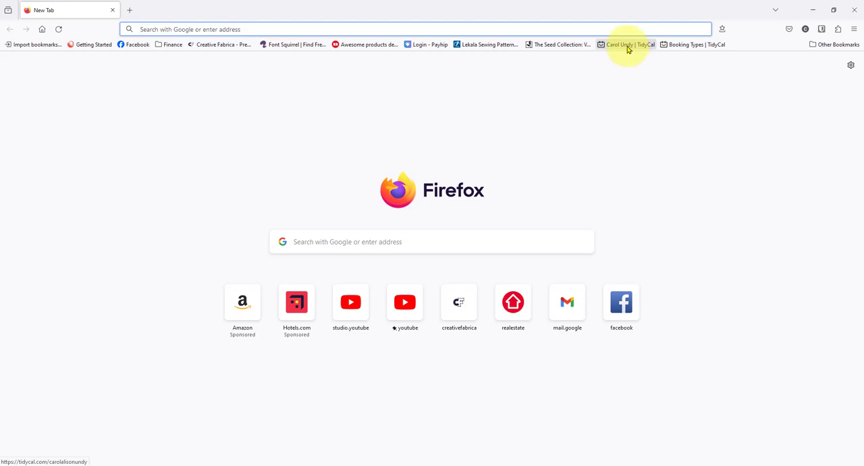
pyautogui.click(627, 46)
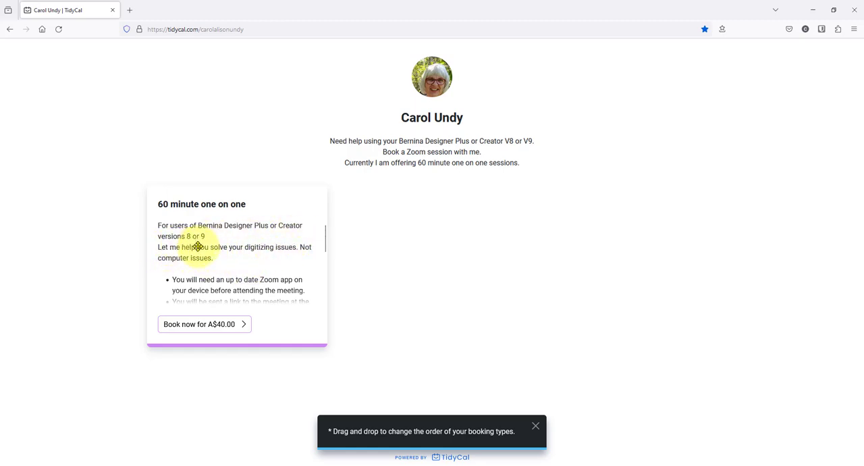
# Step: Read through the full description of the 60 minute one on one session and open its booking page
pyautogui.scroll(-2, 236, 259)
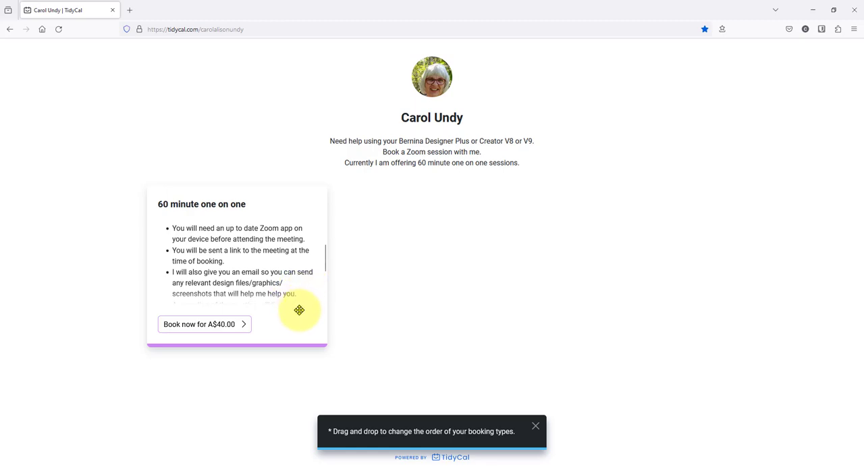
pyautogui.moveTo(324, 257); pyautogui.dragTo(325, 288)
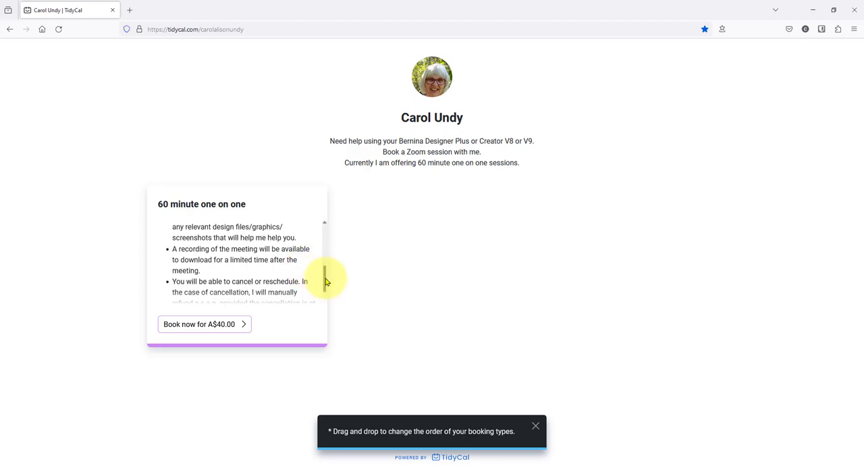
pyautogui.moveTo(324, 279); pyautogui.dragTo(325, 282)
pyautogui.scroll(-2, 325, 282)
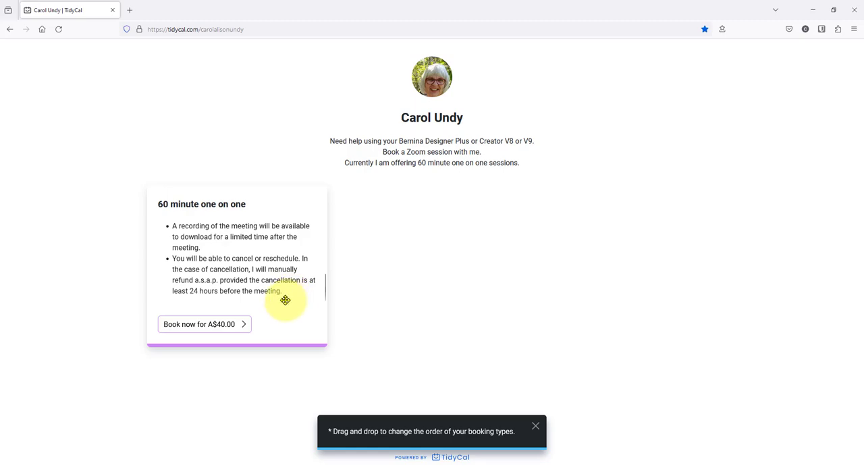
pyautogui.click(202, 329)
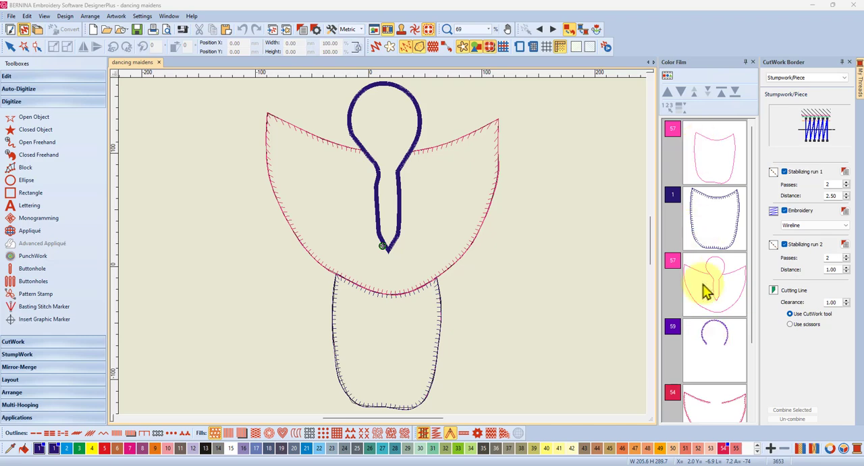
# Step: Copy the lower piece's pink outline, the first object in the dancing maidens stitching sequence, and paste it into a new blank design
pyautogui.click(709, 156)
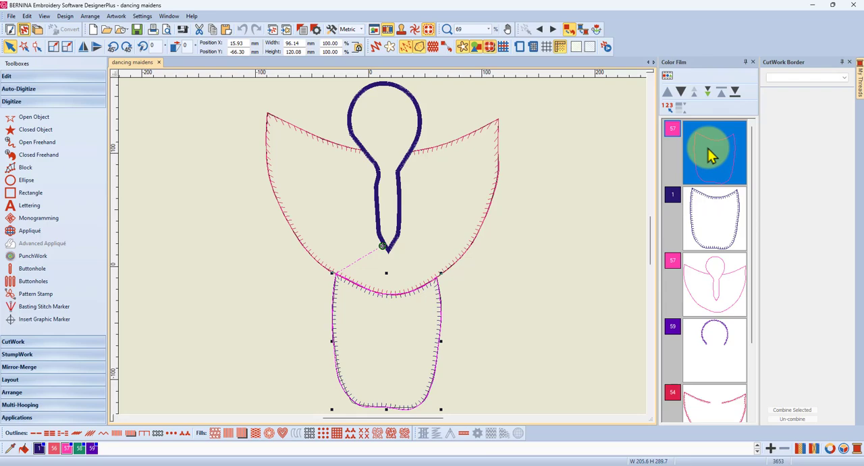
pyautogui.click(42, 78)
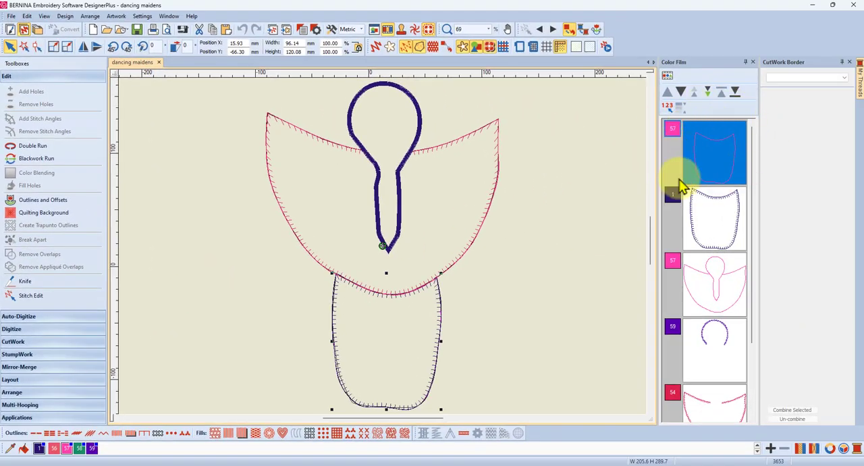
pyautogui.click(717, 146)
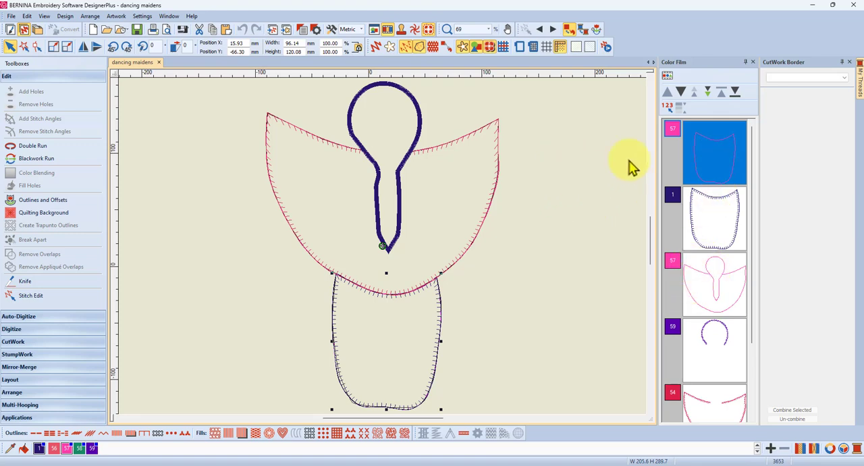
pyautogui.click(703, 139)
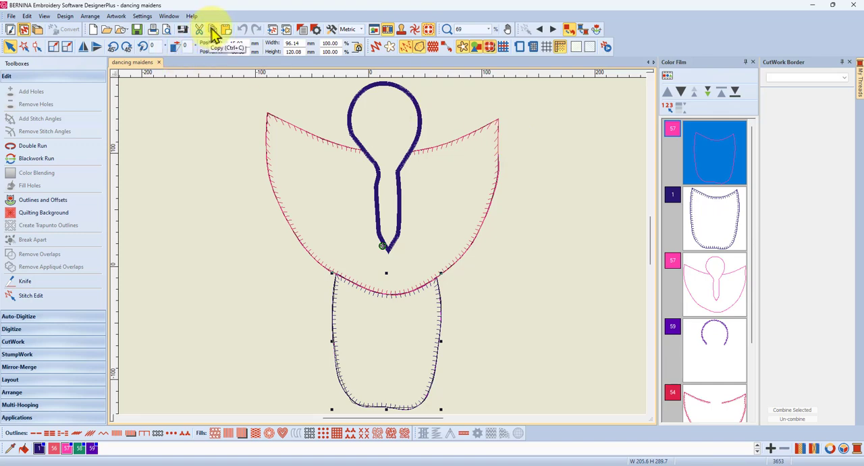
pyautogui.click(212, 30)
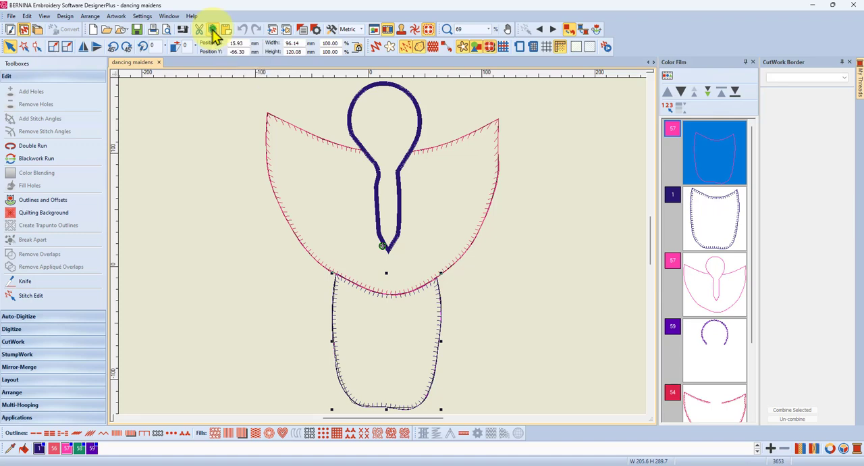
pyautogui.click(93, 29)
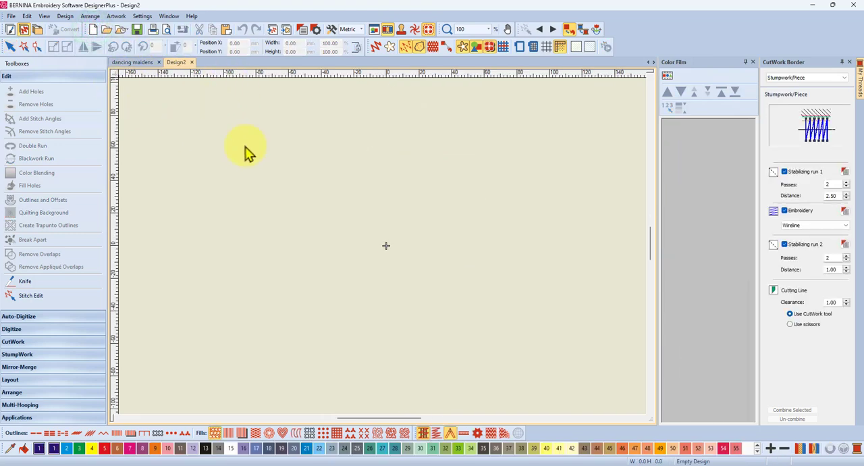
pyautogui.click(226, 29)
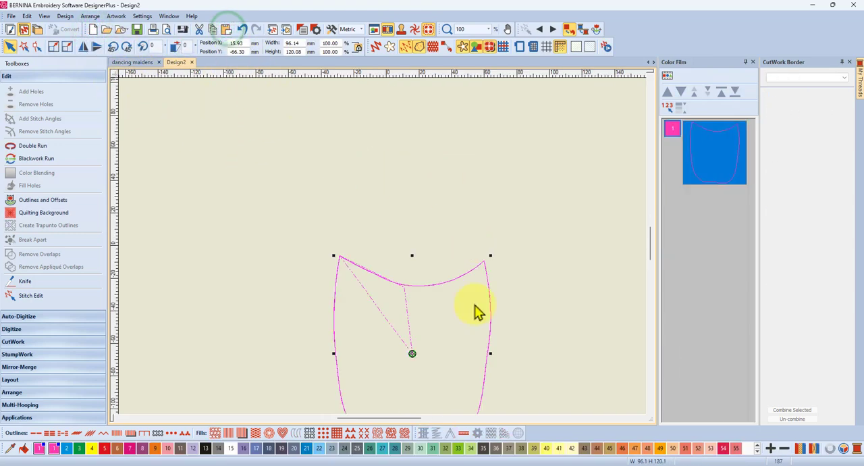
pyautogui.scroll(-2, 444, 308)
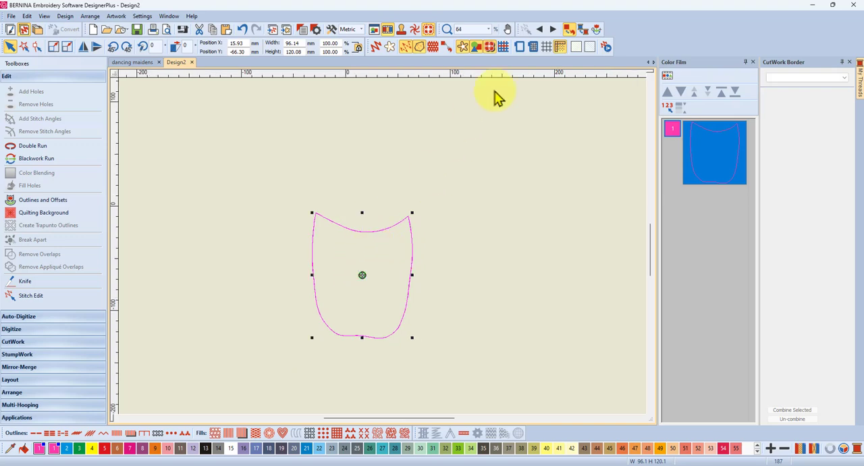
# Step: Start the CutWork Digitize Cut tool to trace the pasted outline
pyautogui.scroll(1, 345, 265)
pyautogui.scroll(1, 365, 260)
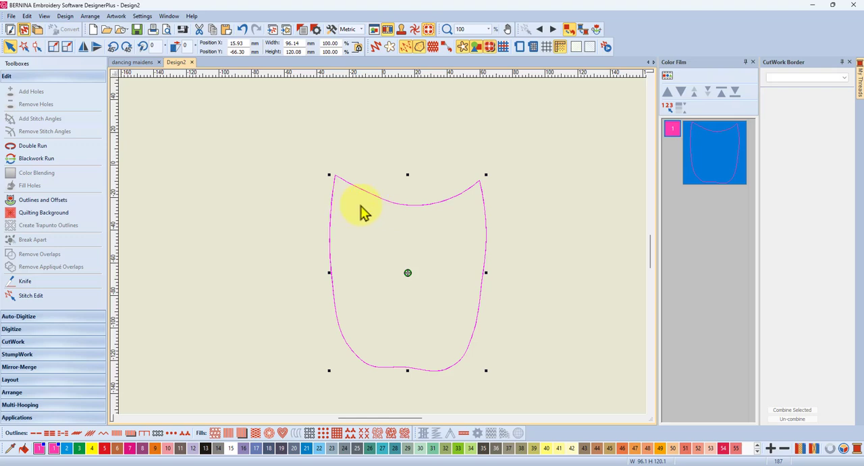
pyautogui.scroll(1, 363, 214)
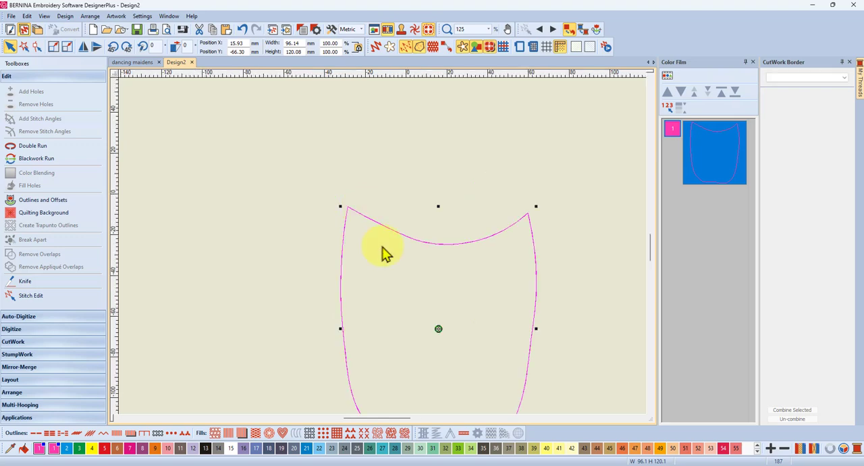
pyautogui.scroll(1, 417, 274)
pyautogui.scroll(1, 378, 254)
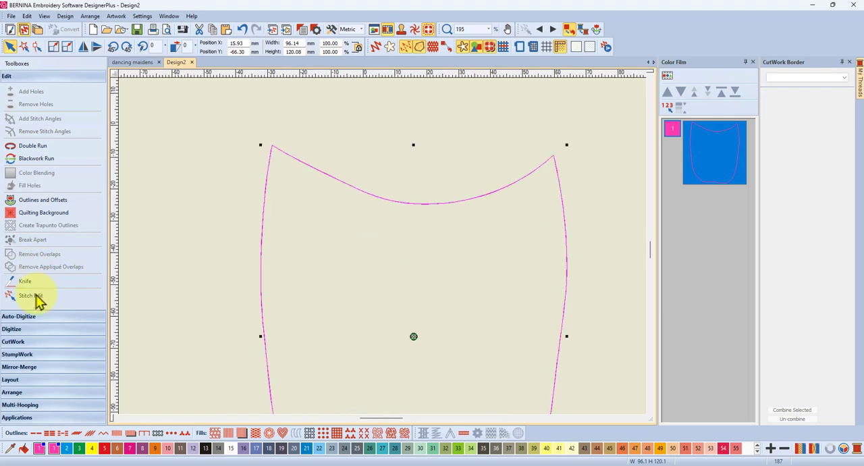
pyautogui.click(14, 342)
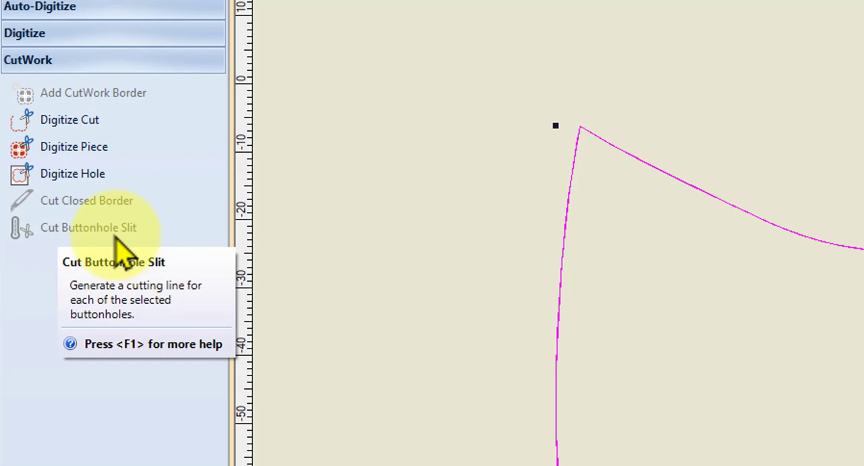
pyautogui.click(79, 120)
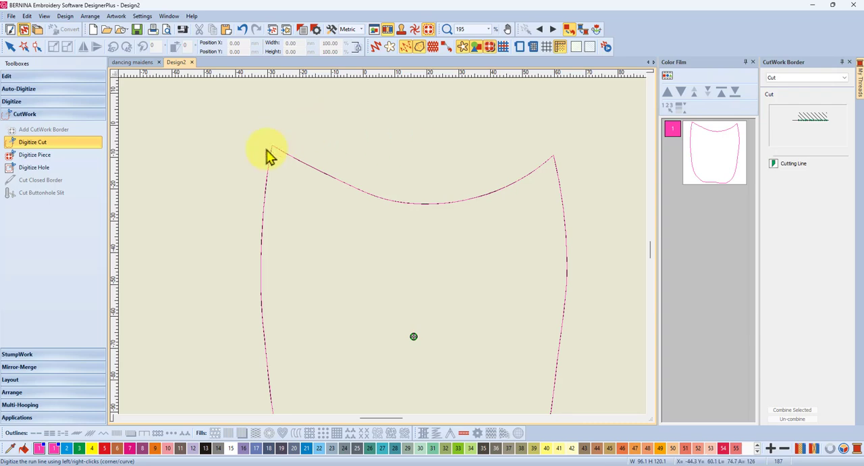
pyautogui.scroll(5, 282, 160)
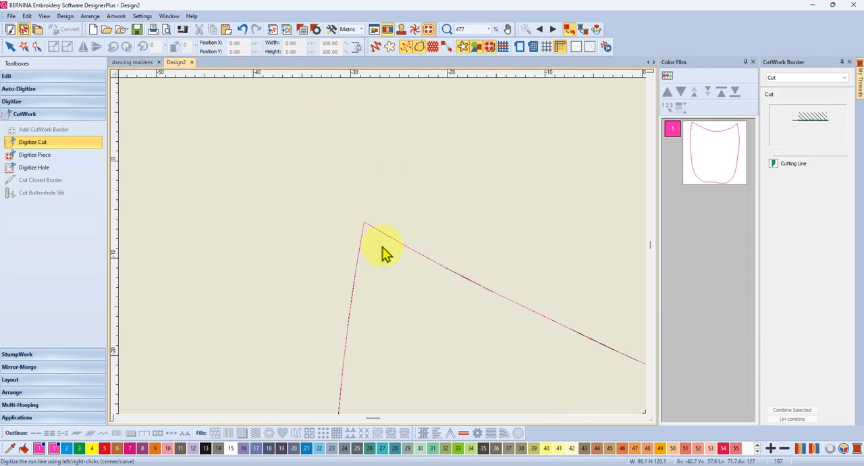
pyautogui.scroll(2, 383, 248)
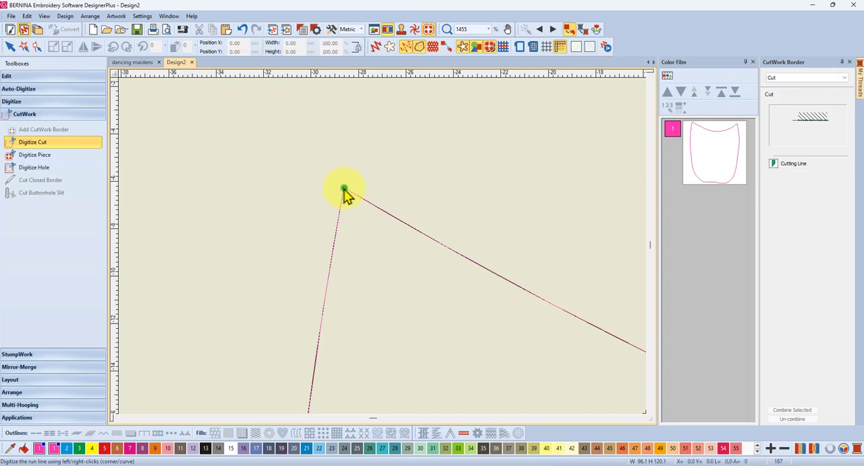
pyautogui.click(498, 277)
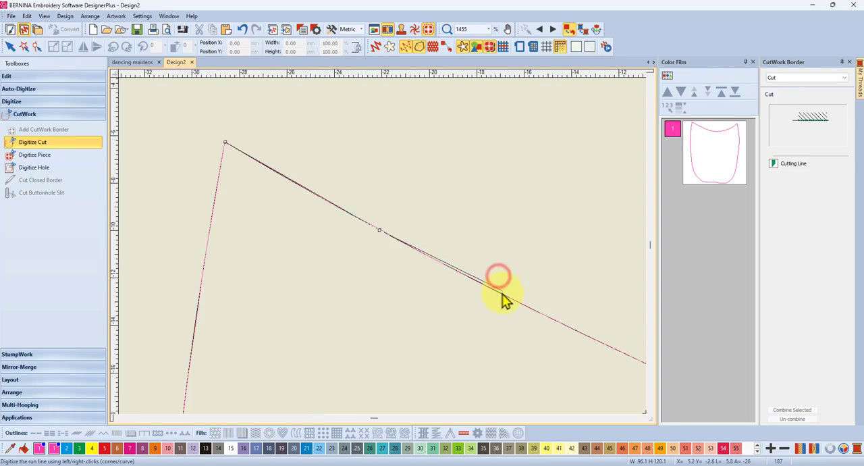
pyautogui.rightClick(549, 318)
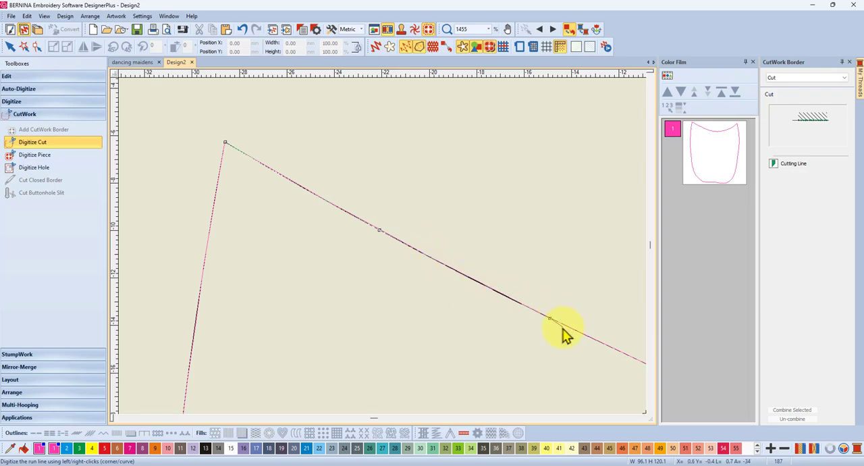
pyautogui.scroll(-3, 564, 329)
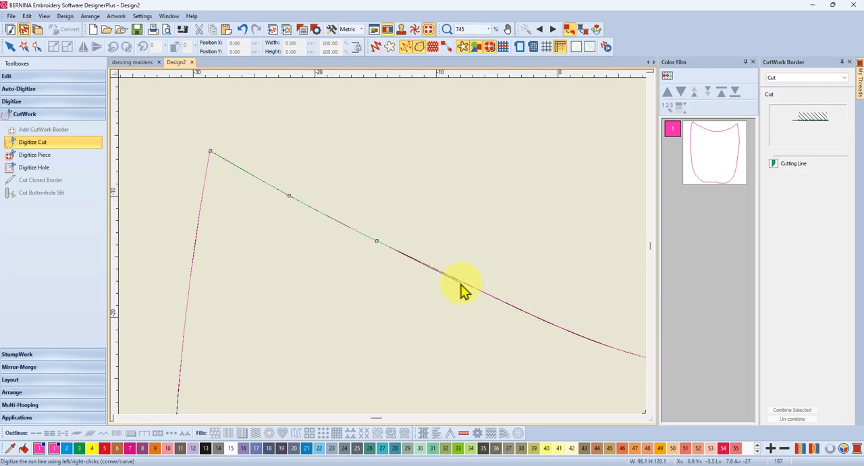
pyautogui.press('BackSpace')
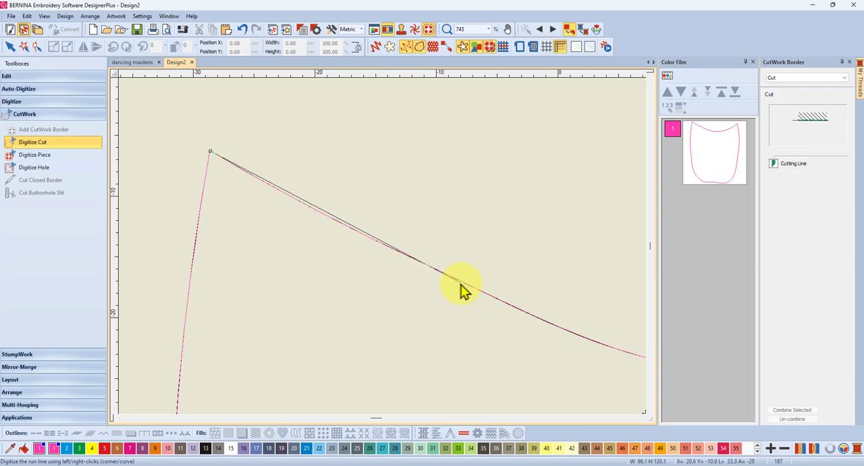
pyautogui.press('BackSpace')
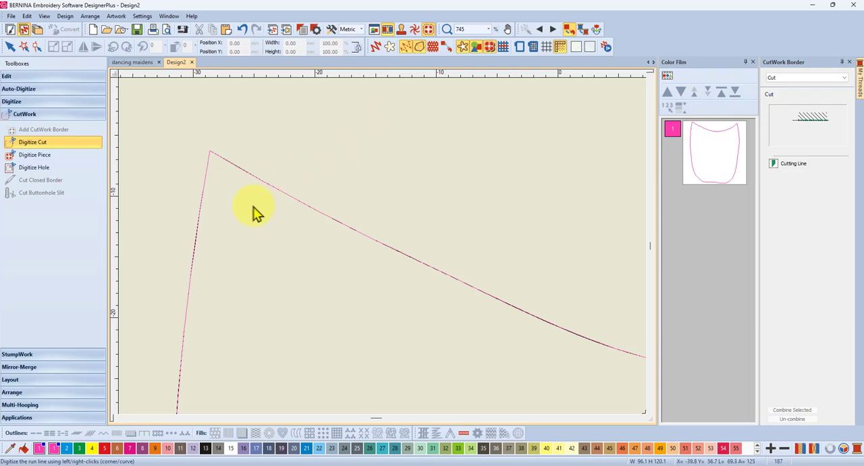
# Step: Check the outline's upper edge in Artistic View, return to the plain stitch display and hide the needle points
pyautogui.scroll(7, 382, 251)
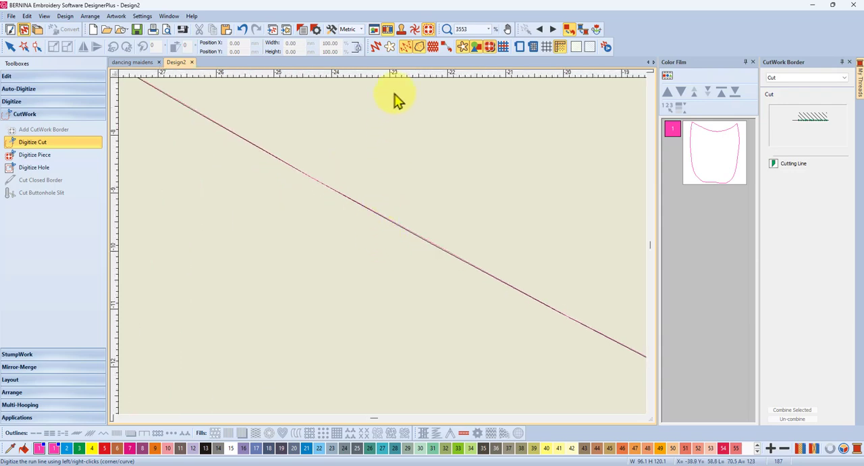
pyautogui.click(375, 47)
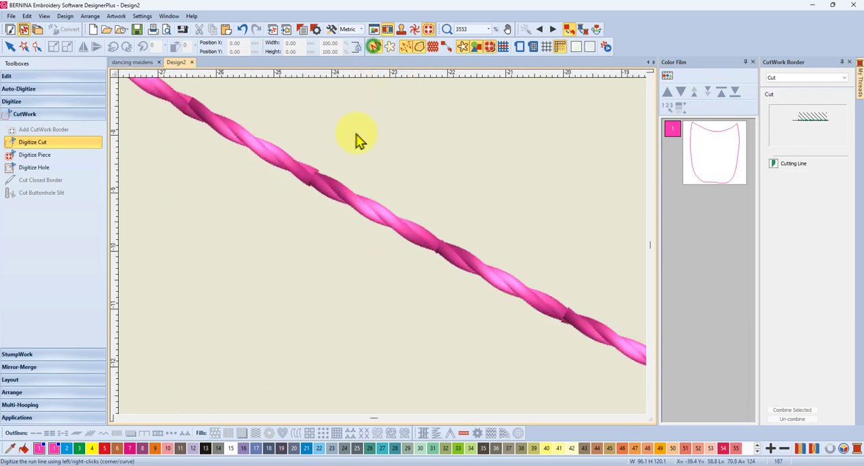
pyautogui.click(377, 49)
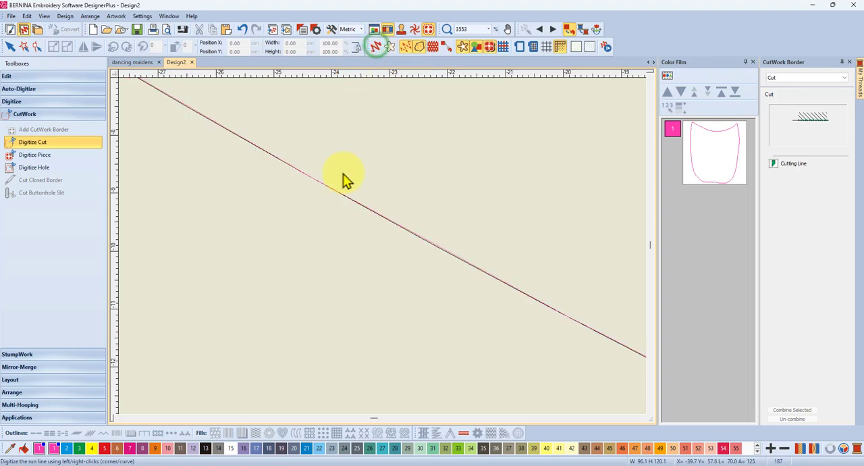
pyautogui.scroll(-3, 382, 251)
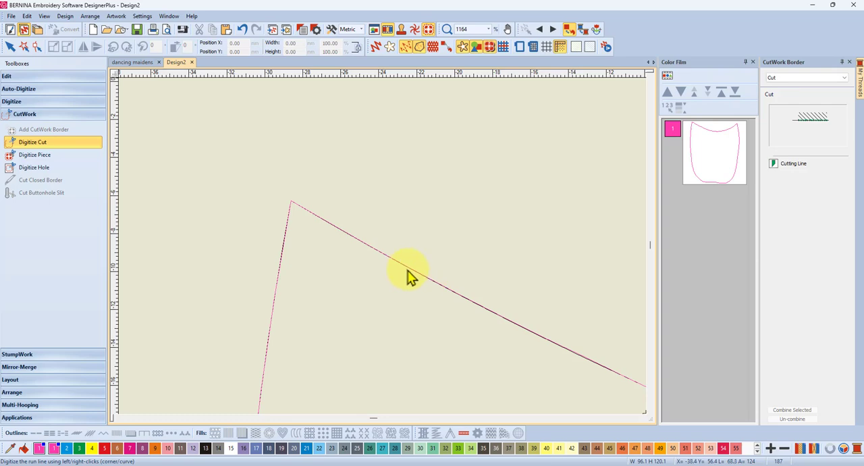
pyautogui.click(404, 47)
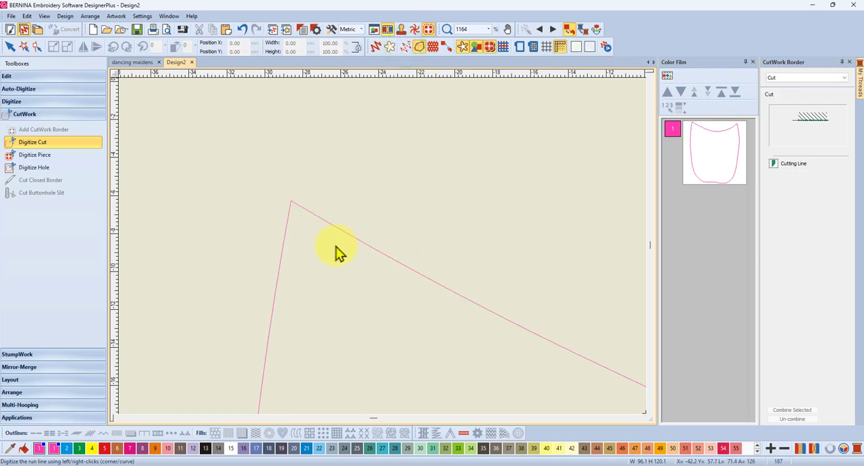
# Step: Start the cutting line with a corner point at the outline's upper-left corner and place curve points along the beginning of the upper edge
pyautogui.scroll(5, 338, 252)
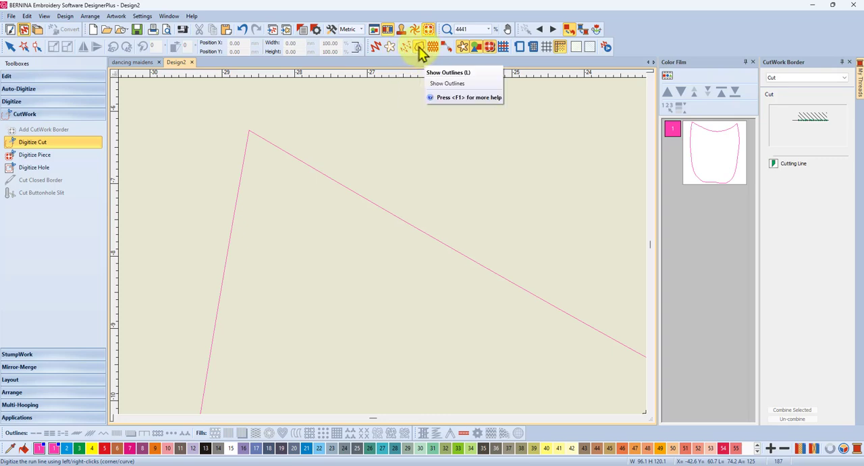
pyautogui.click(249, 131)
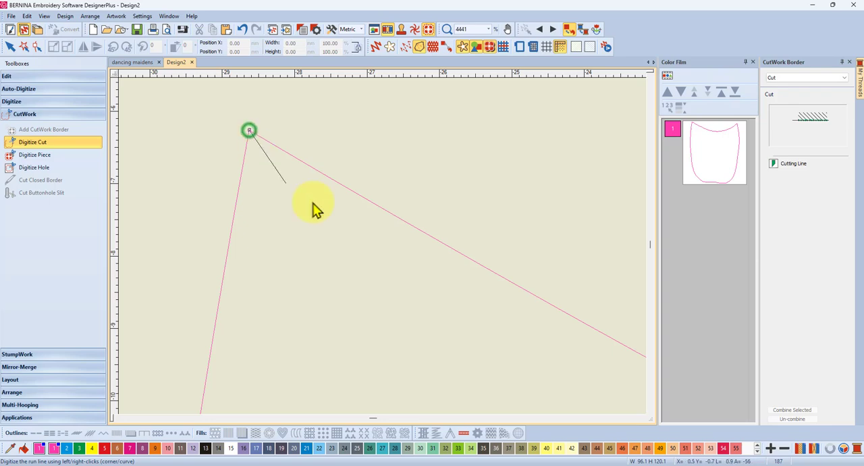
pyautogui.click(409, 224)
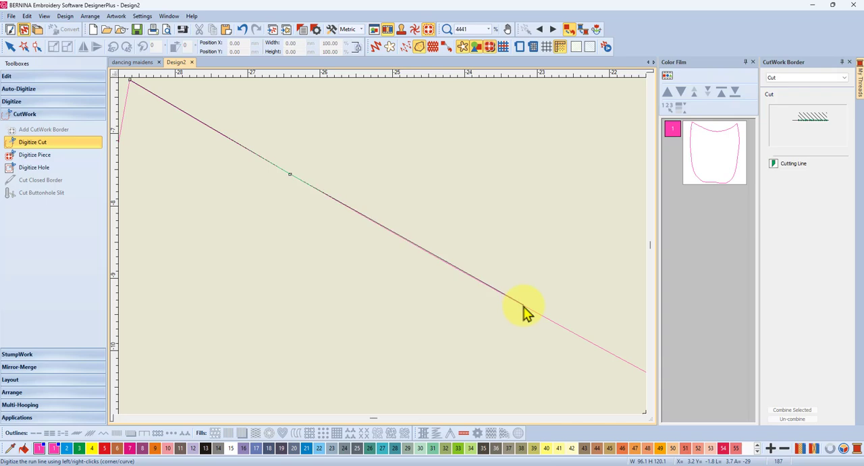
pyautogui.click(524, 308)
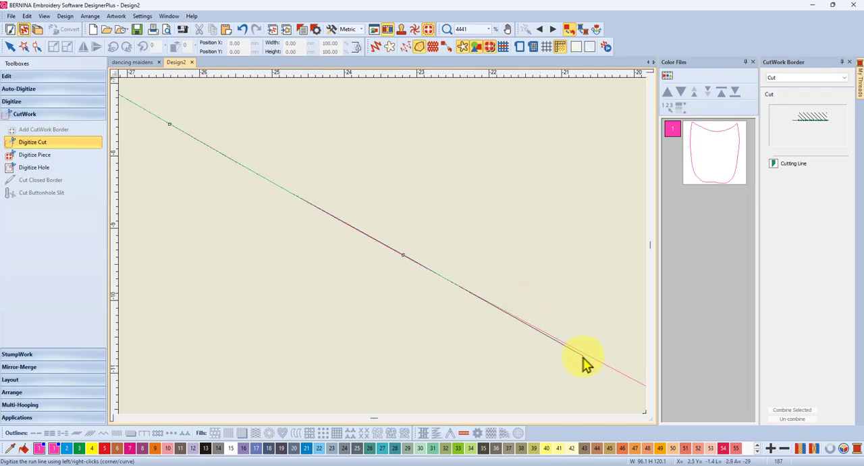
pyautogui.click(586, 356)
# Step: Continue the cutting line through the dip of the upper edge to the outline's upper-right corner
pyautogui.scroll(-11, 382, 246)
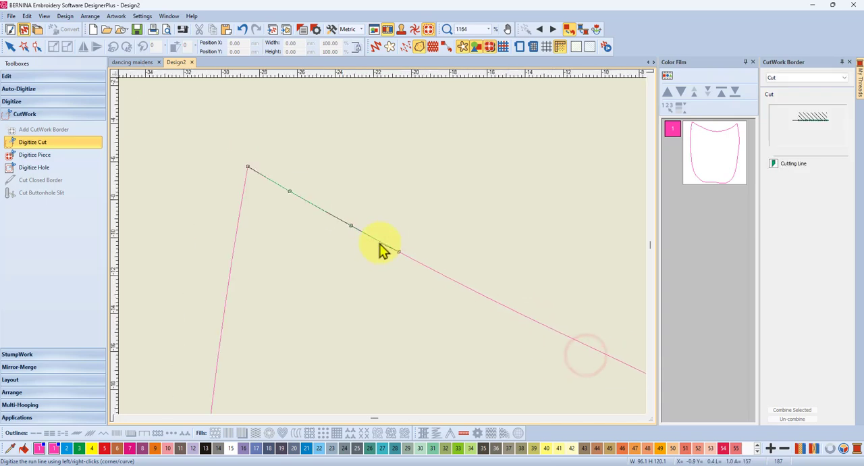
pyautogui.scroll(-5, 385, 251)
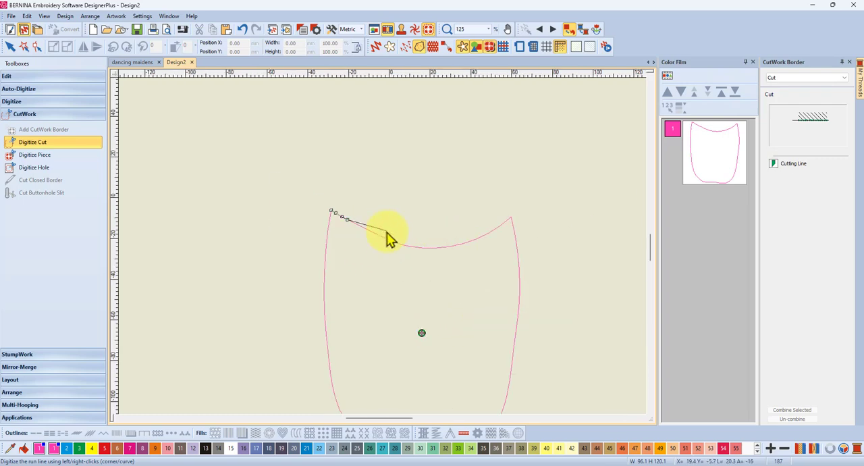
pyautogui.scroll(-2, 390, 242)
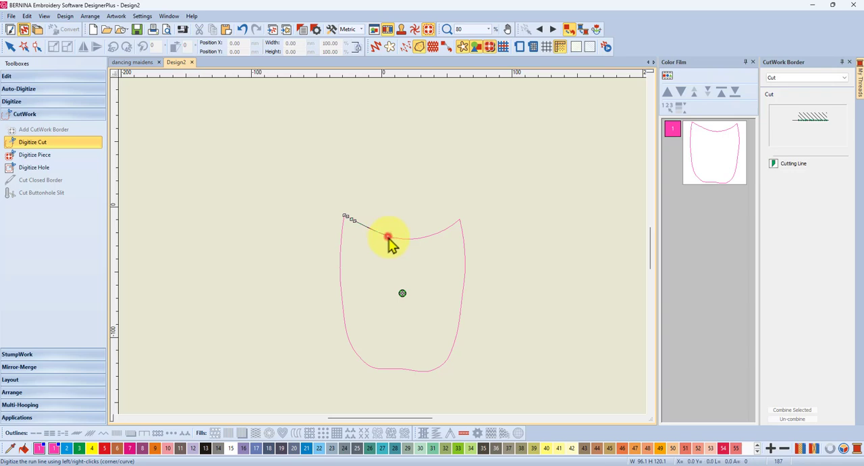
pyautogui.click(388, 236)
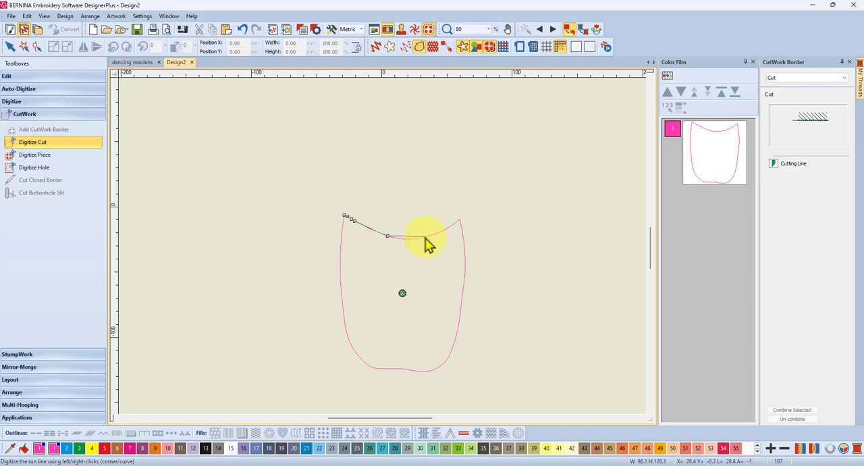
pyautogui.click(428, 237)
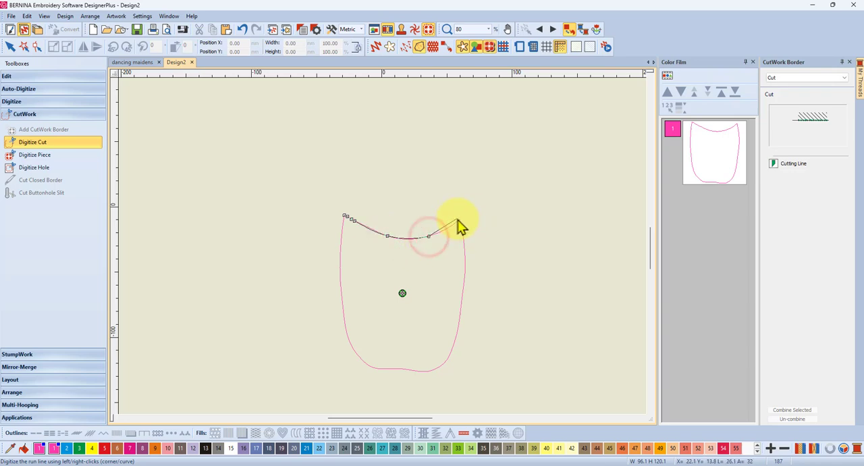
pyautogui.rightClick(459, 219)
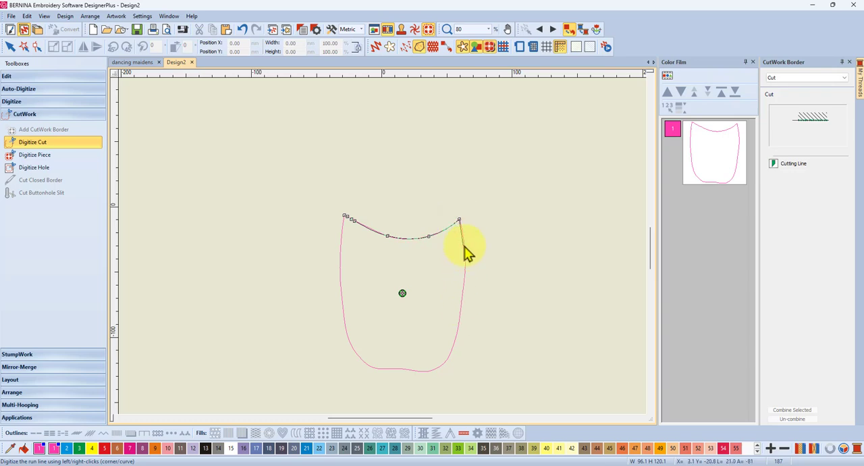
# Step: Trace the cutting line down the outline's right side to the rounded lower-right corner
pyautogui.click(465, 246)
pyautogui.click(465, 286)
pyautogui.click(457, 335)
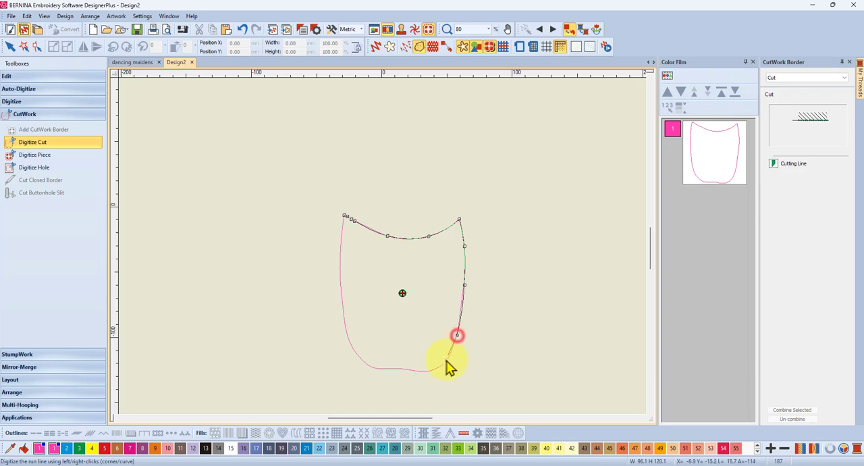
pyautogui.click(445, 362)
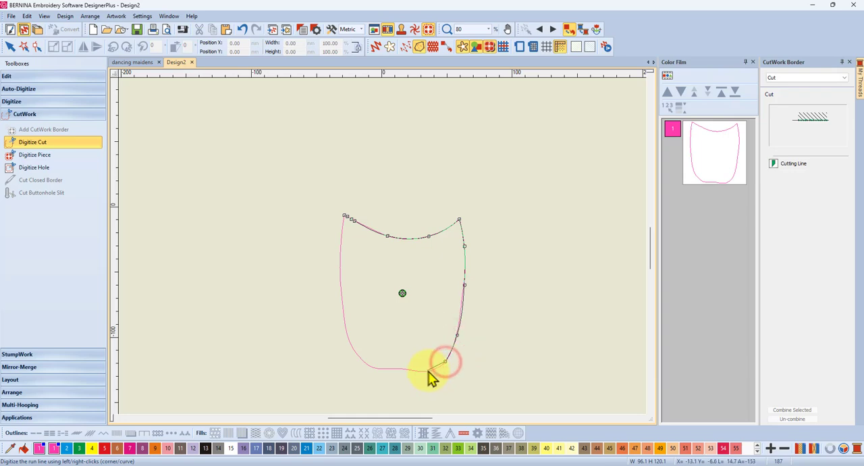
# Step: Trace the cutting line along the wavy lower edge and around the rounded lower-left corner
pyautogui.click(427, 371)
pyautogui.click(409, 369)
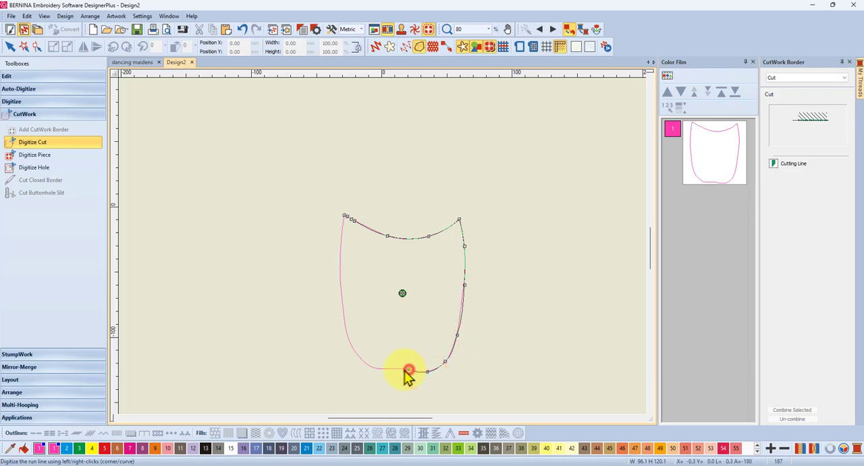
pyautogui.click(390, 369)
pyautogui.click(370, 366)
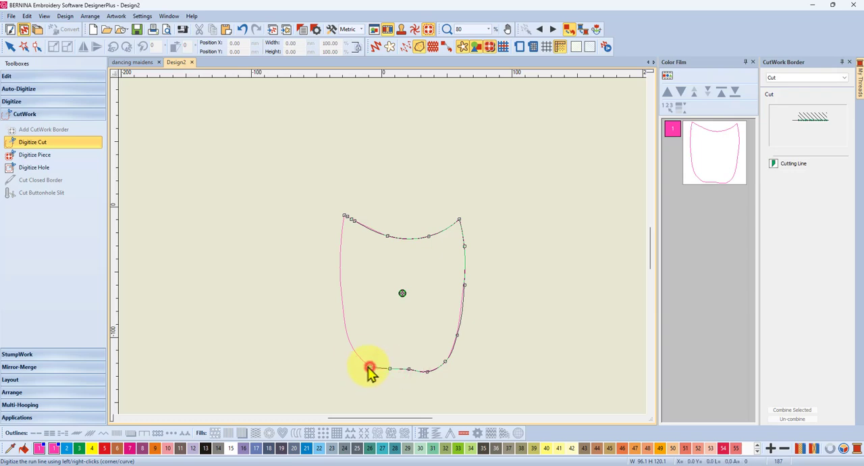
pyautogui.click(350, 345)
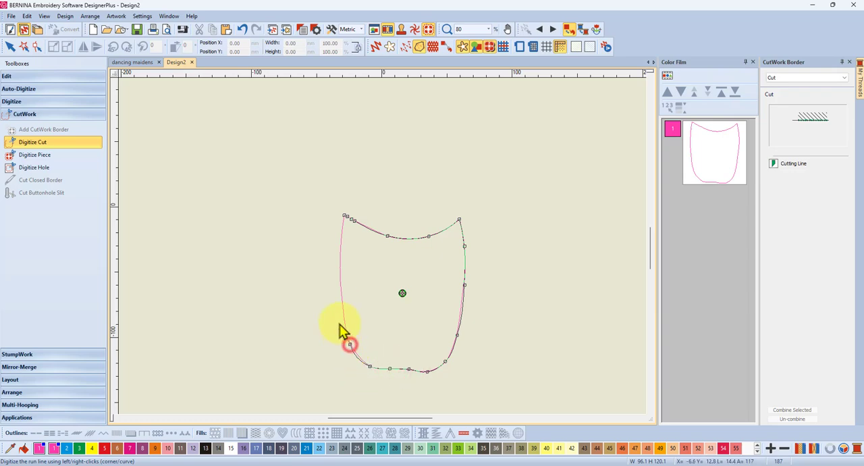
# Step: Trace the cutting line up the outline's left side, close it on the starting point and generate the cuts
pyautogui.click(341, 289)
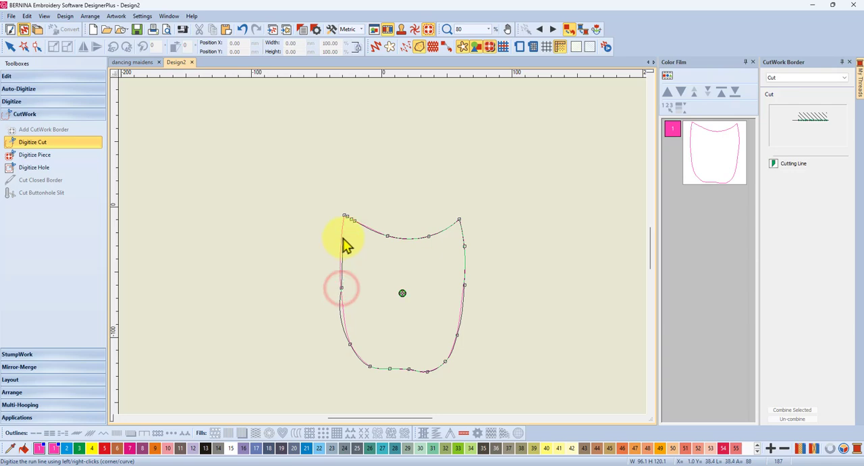
pyautogui.click(342, 233)
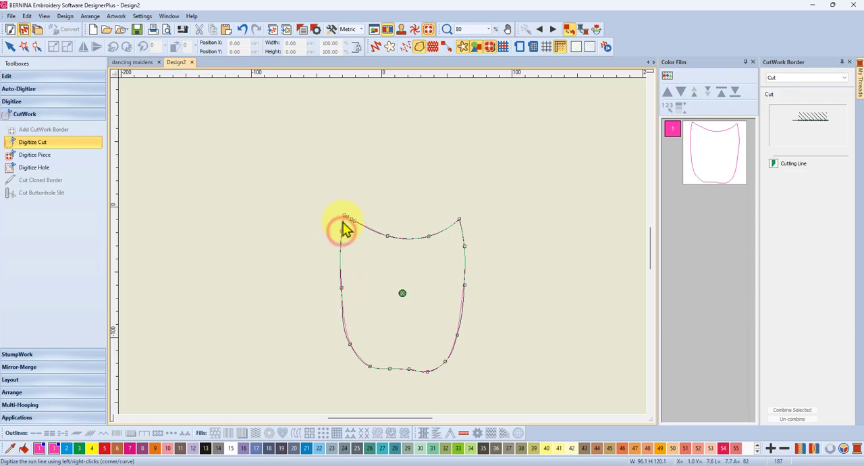
pyautogui.scroll(3, 383, 251)
pyautogui.scroll(4, 382, 251)
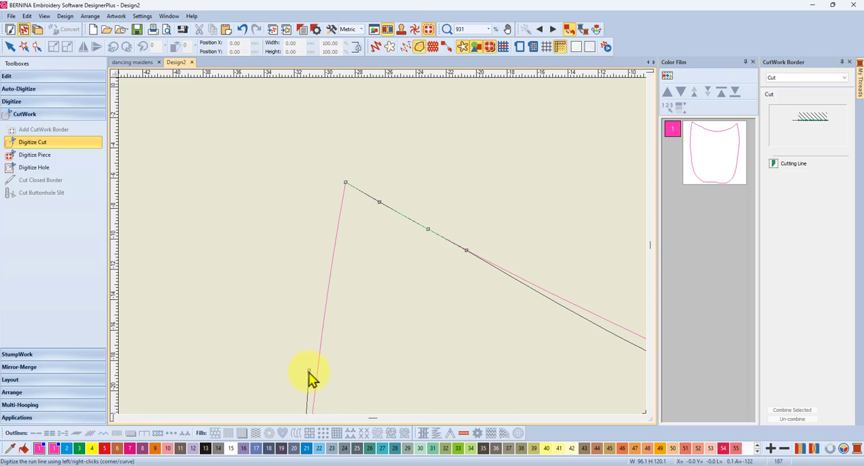
pyautogui.click(308, 371)
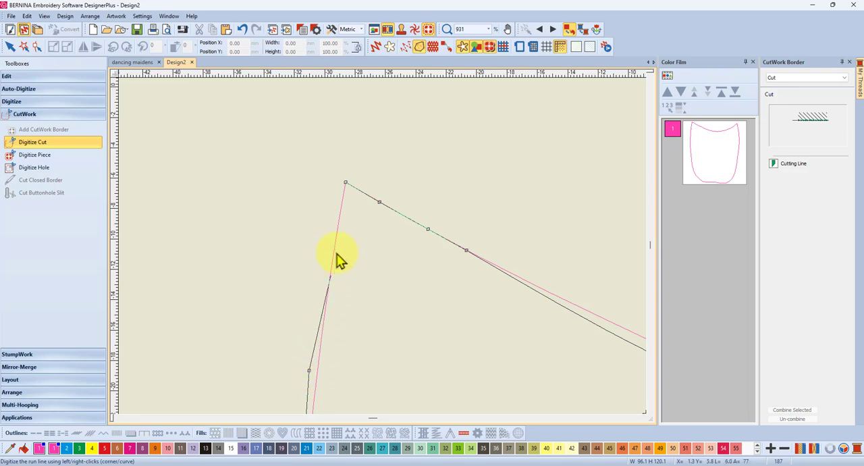
pyautogui.click(346, 182)
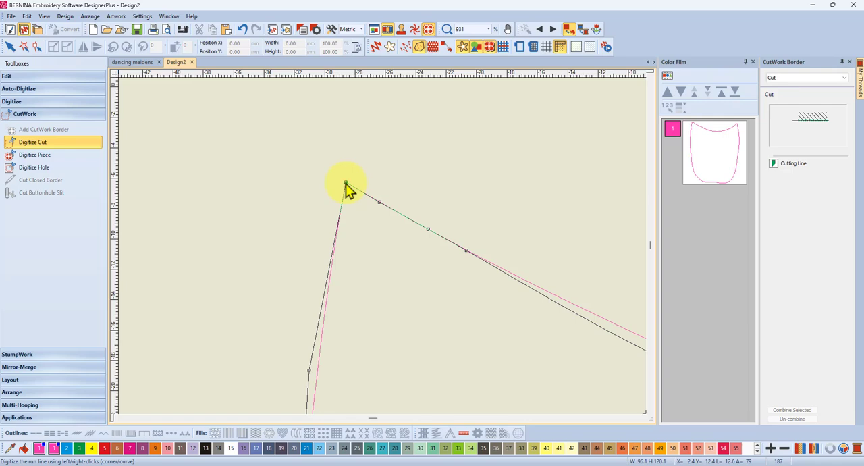
pyautogui.click(346, 184)
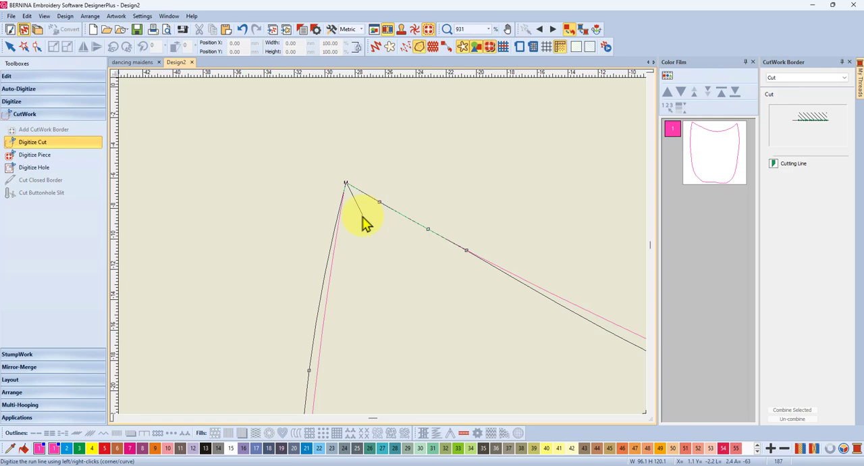
pyautogui.press('Return')
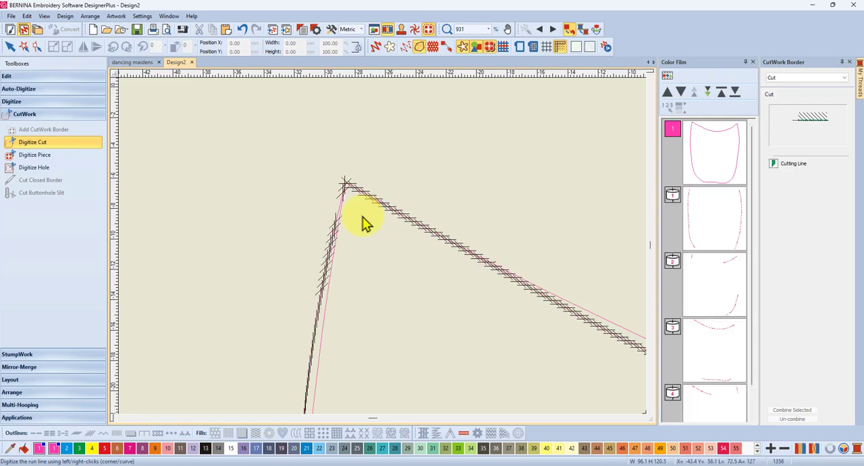
# Step: Reshape the cutting line by moving the control point on the upper left side onto the pink outline
pyautogui.scroll(-4, 365, 331)
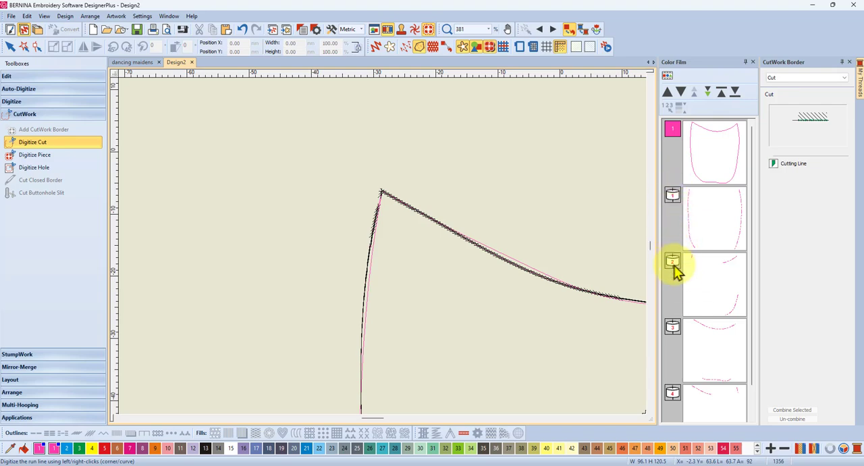
pyautogui.click(714, 223)
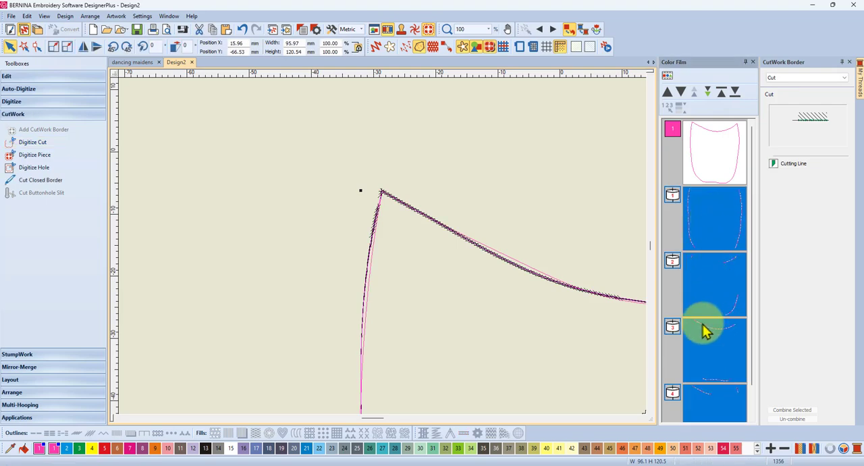
pyautogui.click(36, 46)
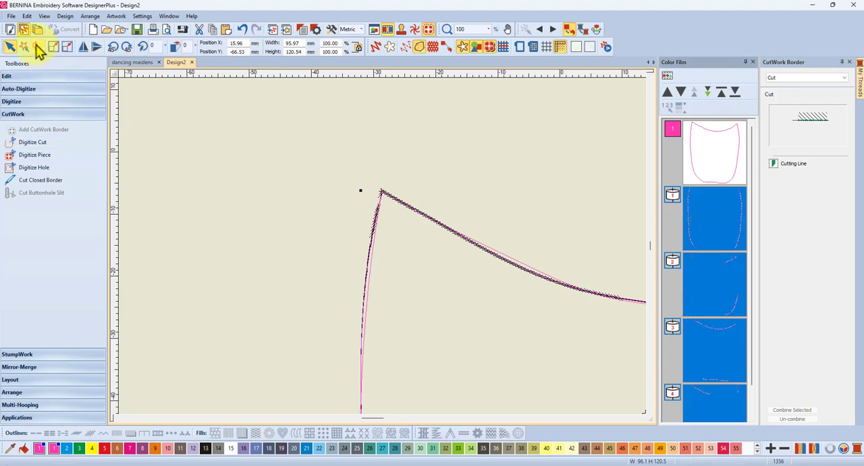
pyautogui.click(367, 268)
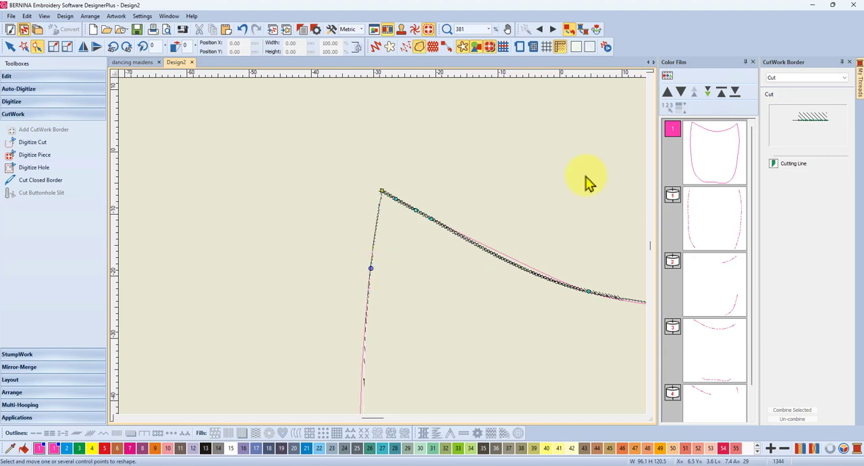
pyautogui.click(438, 127)
# Step: Move the control point nearest the upper edge's dip farther along the edge so the cutting line follows the pink outline
pyautogui.scroll(-5, 380, 249)
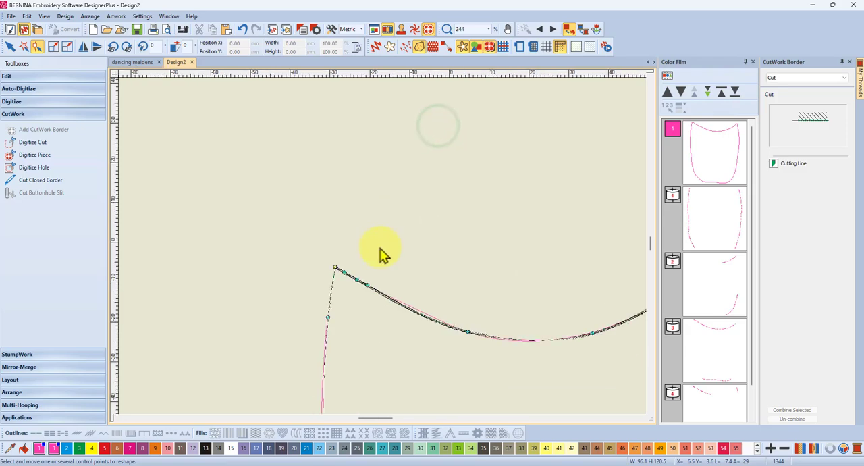
pyautogui.scroll(5, 380, 247)
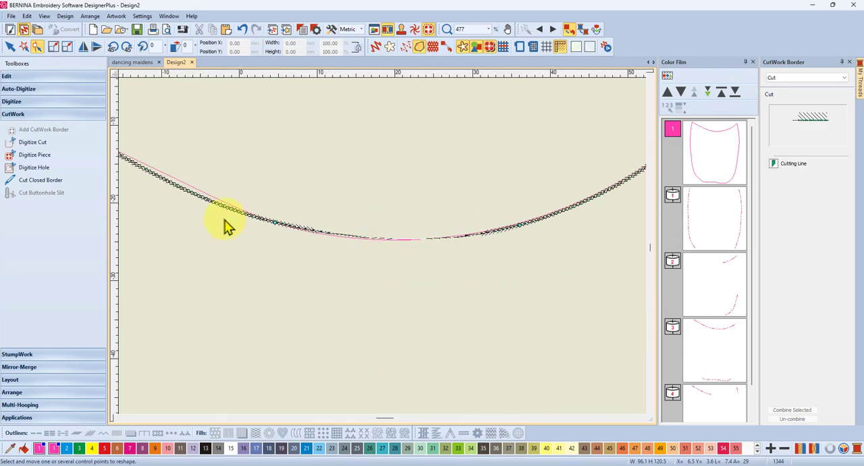
pyautogui.scroll(-2, 382, 250)
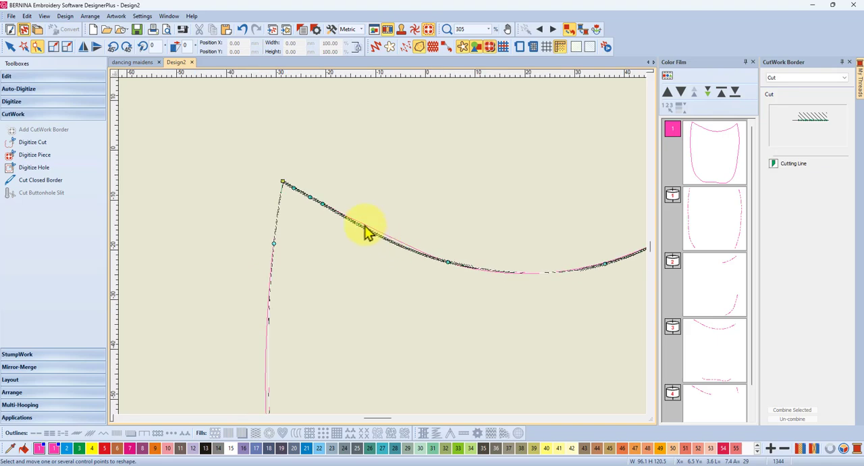
pyautogui.moveTo(323, 203); pyautogui.dragTo(377, 231)
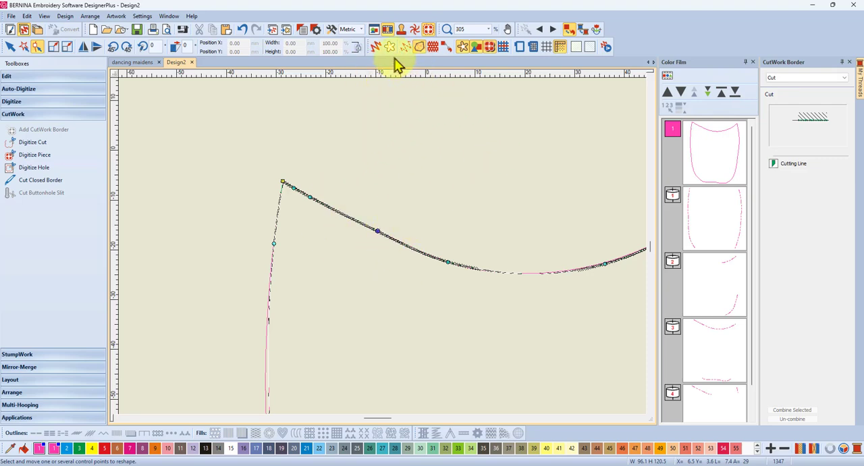
# Step: Check the reshaped cutting line in Artistic View, return to the plain stitch display and hide the stitches and outlines
pyautogui.click(376, 47)
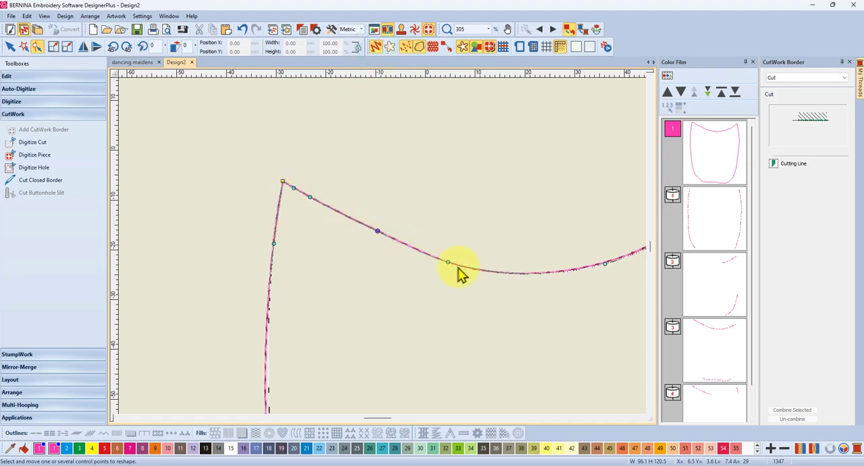
pyautogui.click(9, 46)
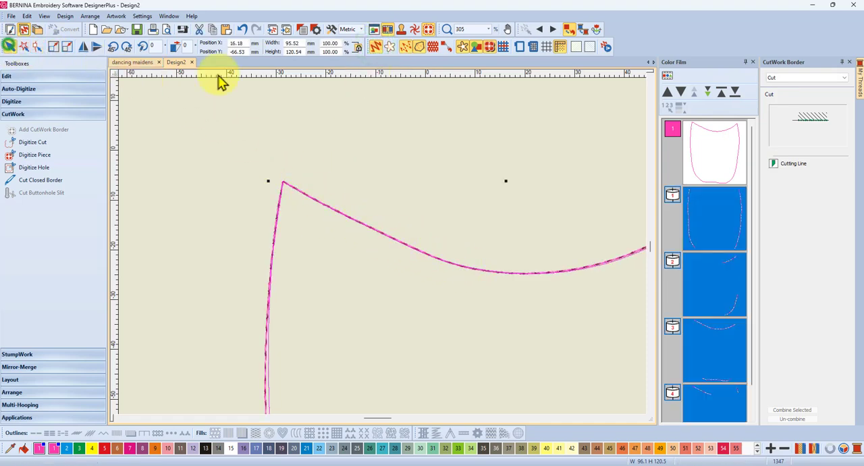
pyautogui.click(377, 48)
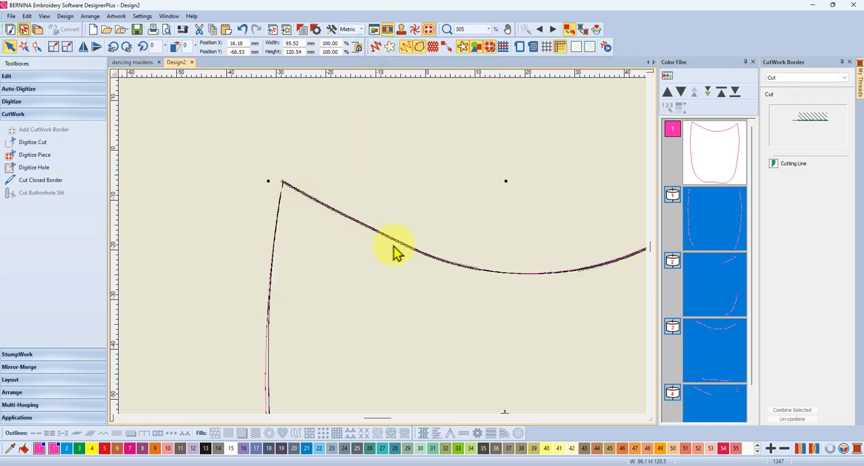
pyautogui.click(406, 49)
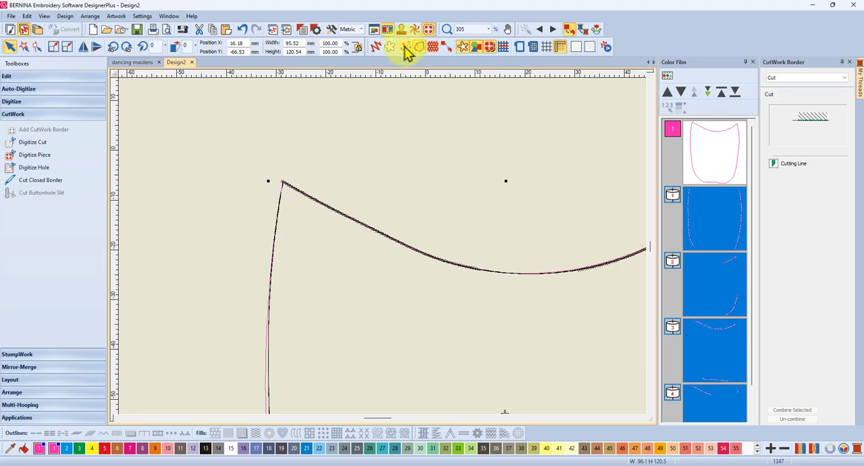
pyautogui.click(420, 50)
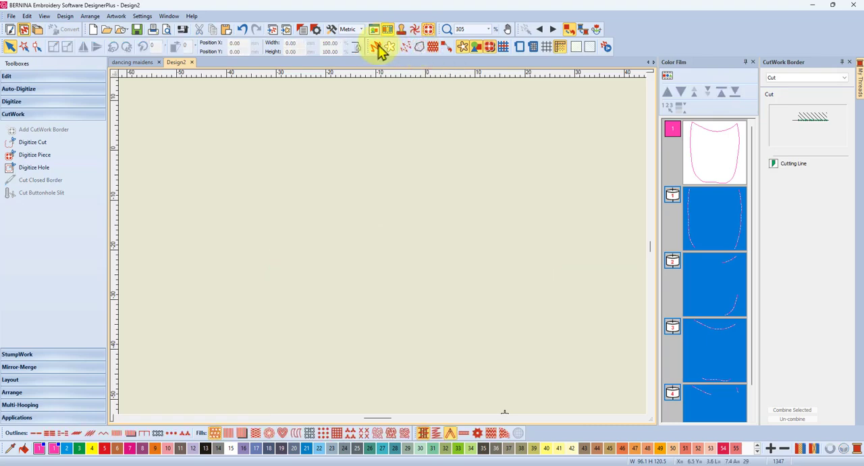
# Step: Show the stitches of the design again so the cutting line and pink outline can be compared
pyautogui.click(402, 49)
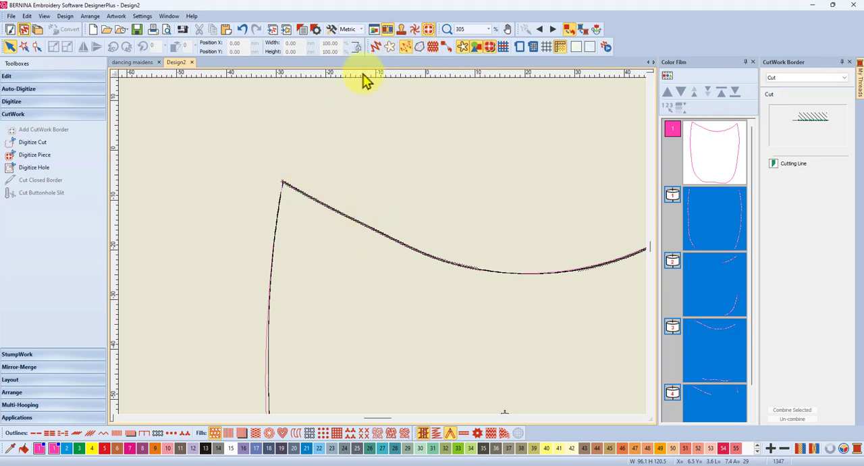
pyautogui.click(407, 48)
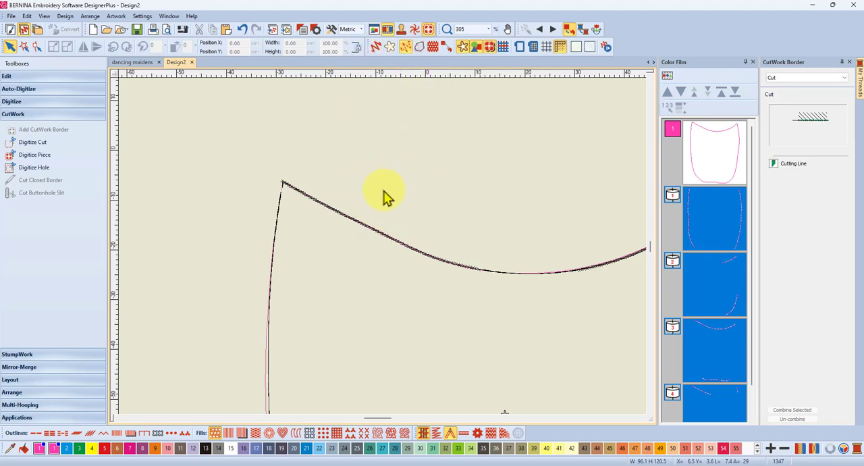
pyautogui.scroll(-2, 370, 229)
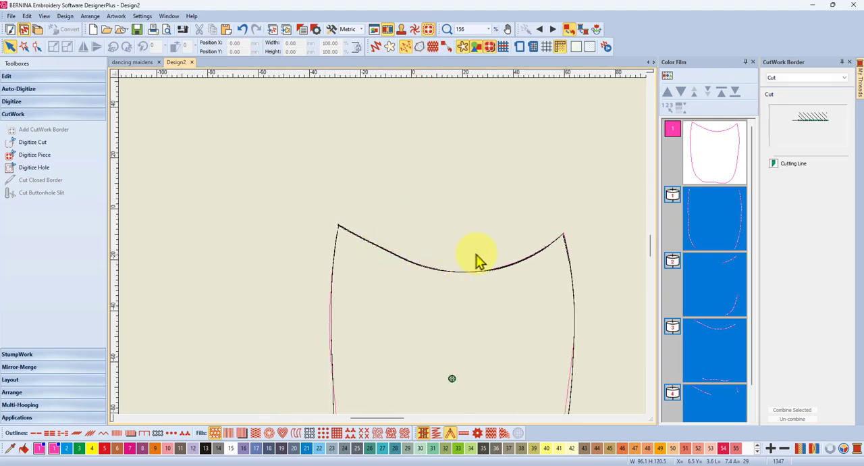
# Step: Create one single-stitch offset outline at 3 mm in BERNINA color 21 around the pink outline, without an object outline
pyautogui.click(716, 149)
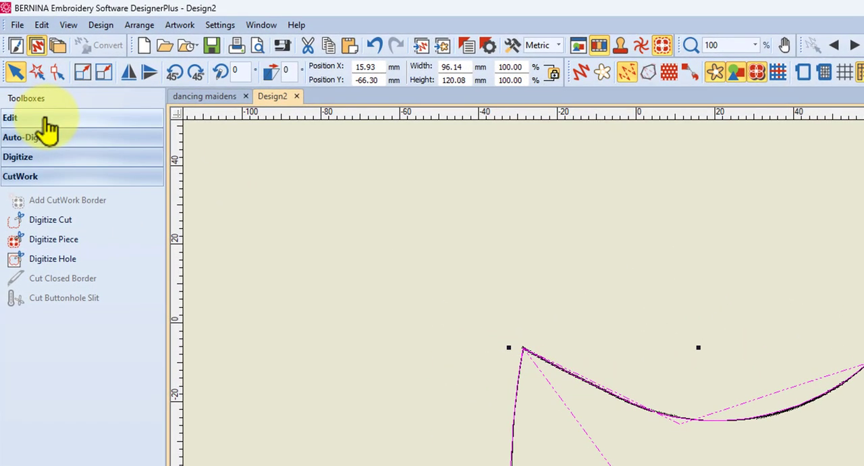
pyautogui.click(29, 76)
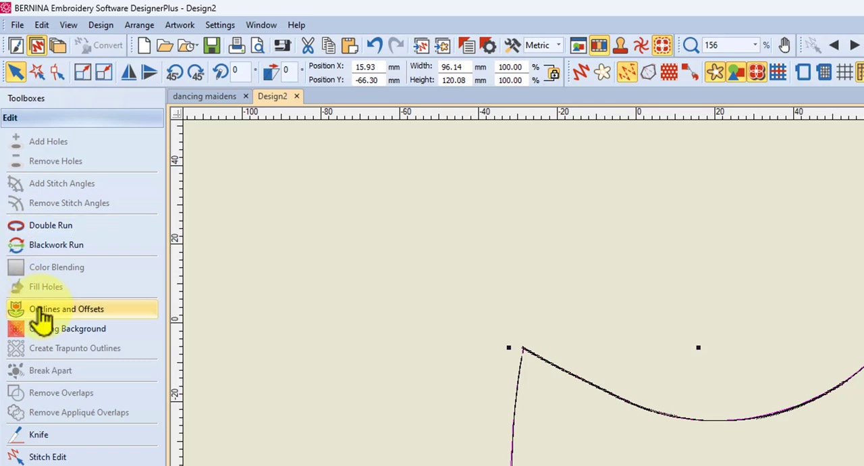
pyautogui.click(27, 310)
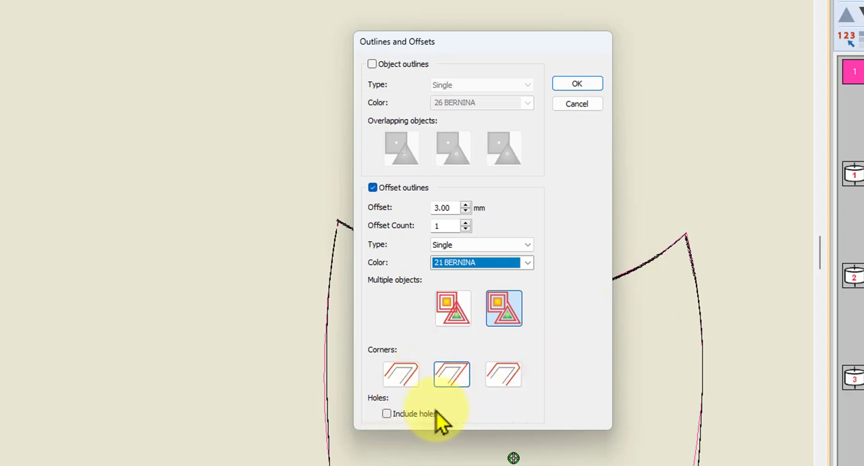
pyautogui.click(582, 88)
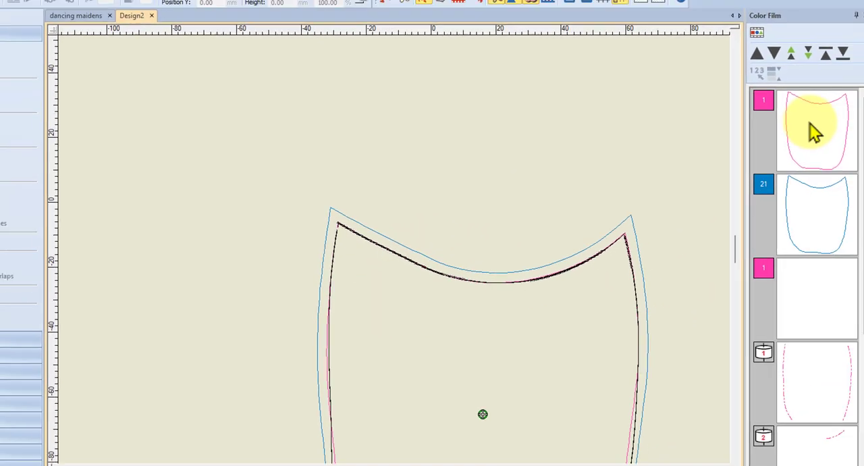
# Step: Delete the original pink outline, keeping the blue offset outline and the cutting line
pyautogui.click(815, 133)
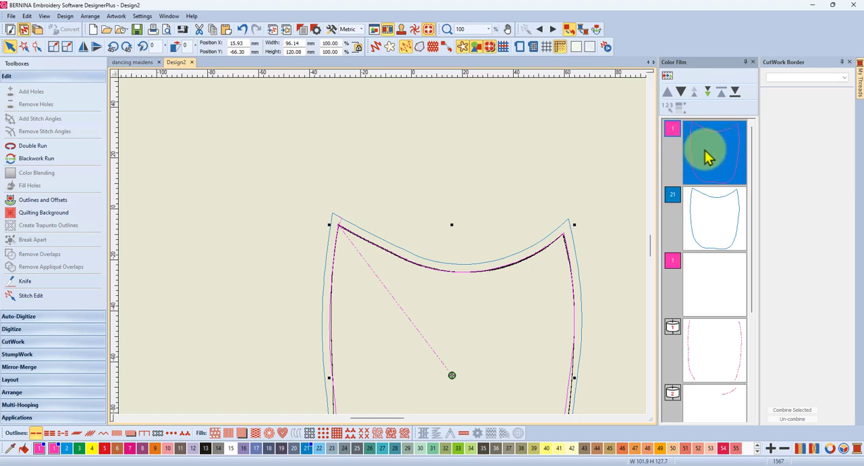
pyautogui.click(707, 157)
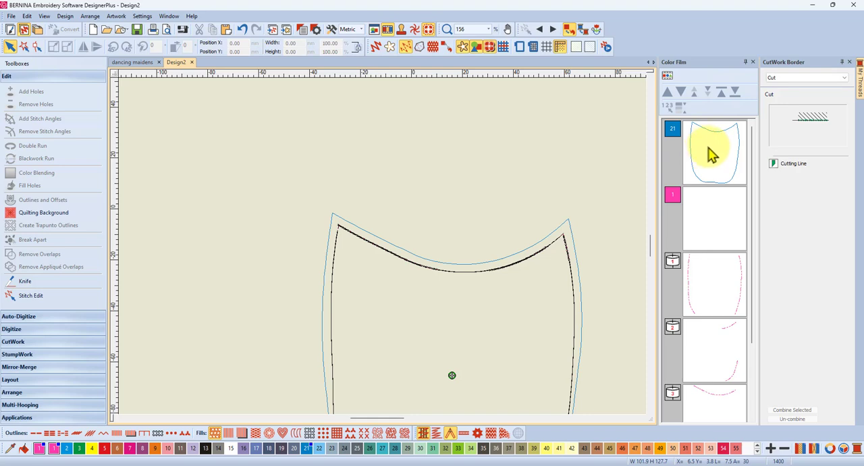
pyautogui.scroll(-4, 383, 250)
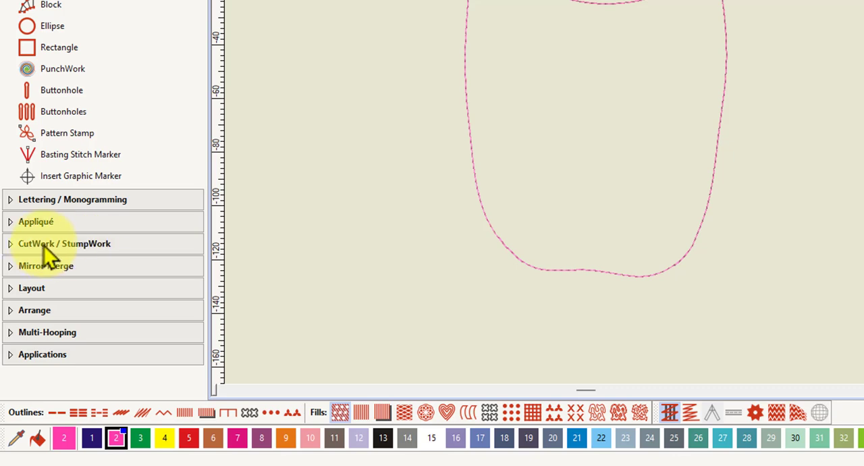
# Step: Convert the closed pink outline in the body design into a CutWork border
pyautogui.click(43, 245)
pyautogui.scroll(-3, 43, 247)
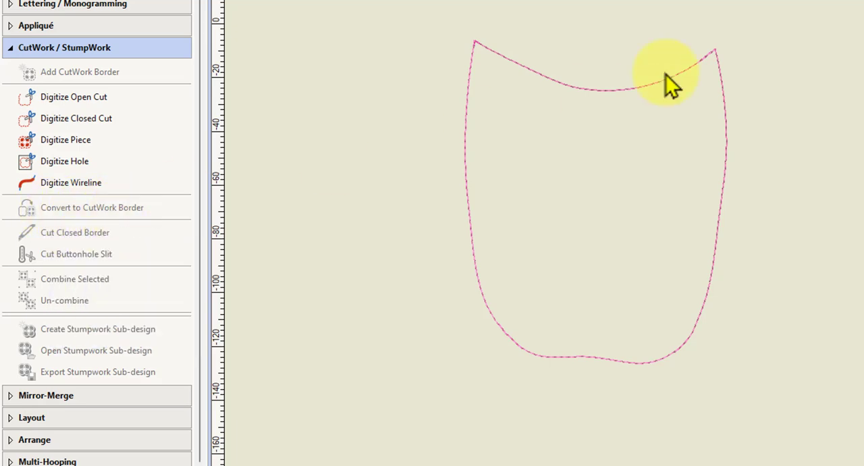
pyautogui.click(723, 94)
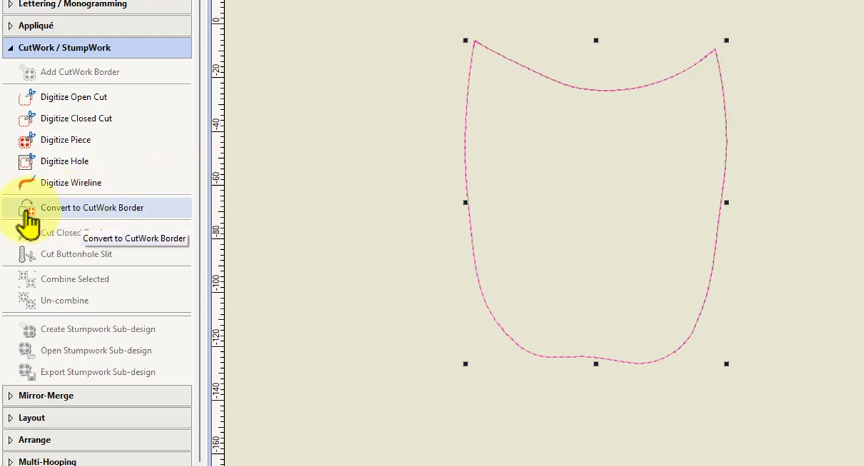
pyautogui.click(75, 215)
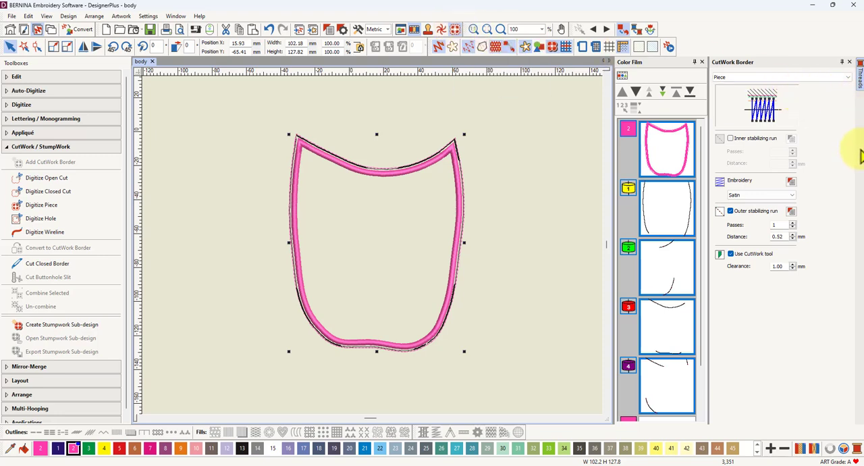
# Step: Keep the CutWork border settings open and set the converted border's type to Cut
pyautogui.click(842, 62)
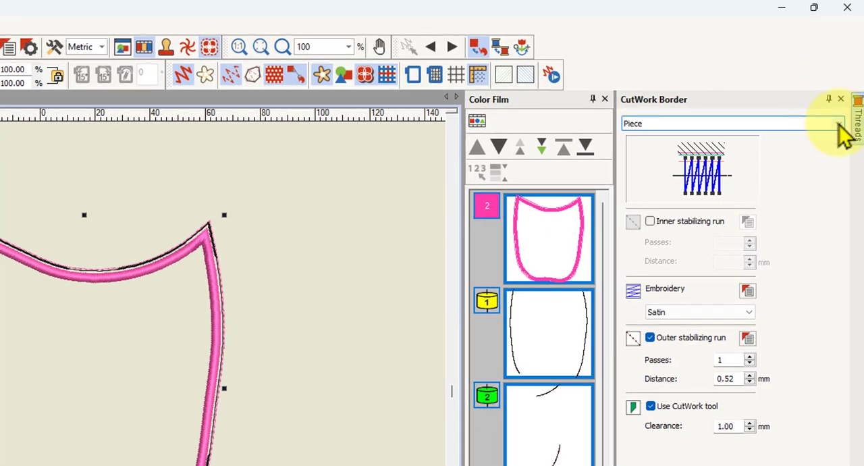
pyautogui.click(839, 124)
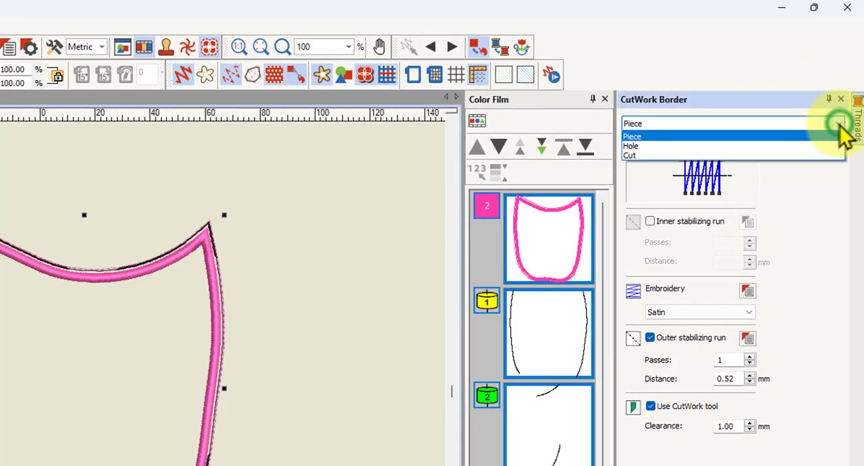
pyautogui.click(642, 156)
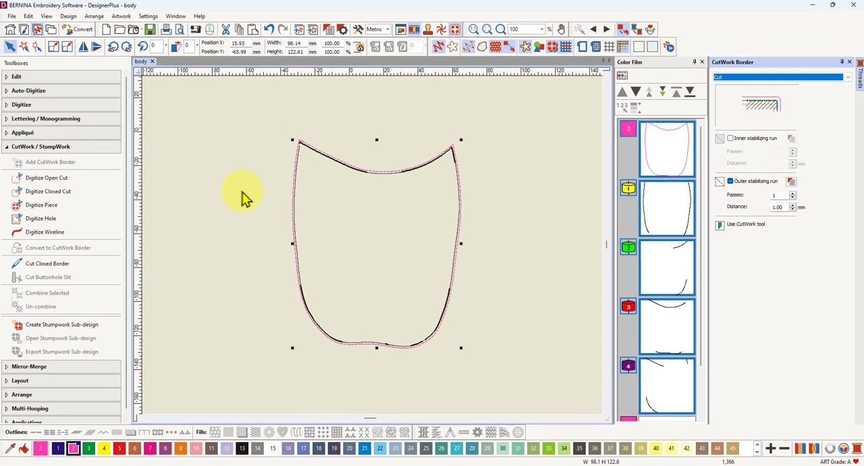
# Step: Set the distance of the Cut border's outer stabilizing run to 3 mm
pyautogui.scroll(10, 456, 162)
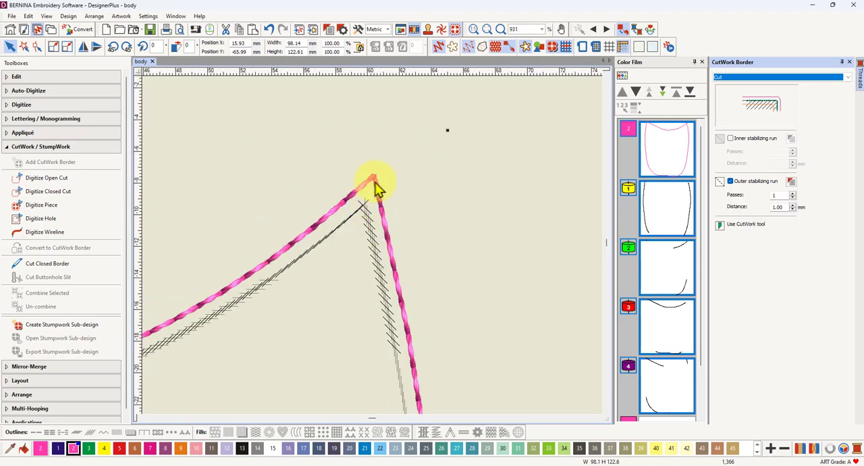
pyautogui.scroll(-5, 373, 233)
pyautogui.scroll(-4, 373, 249)
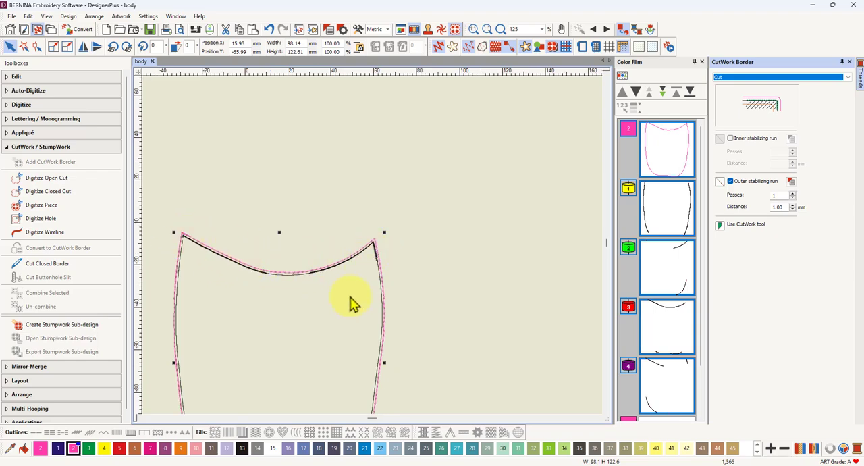
pyautogui.scroll(8, 377, 260)
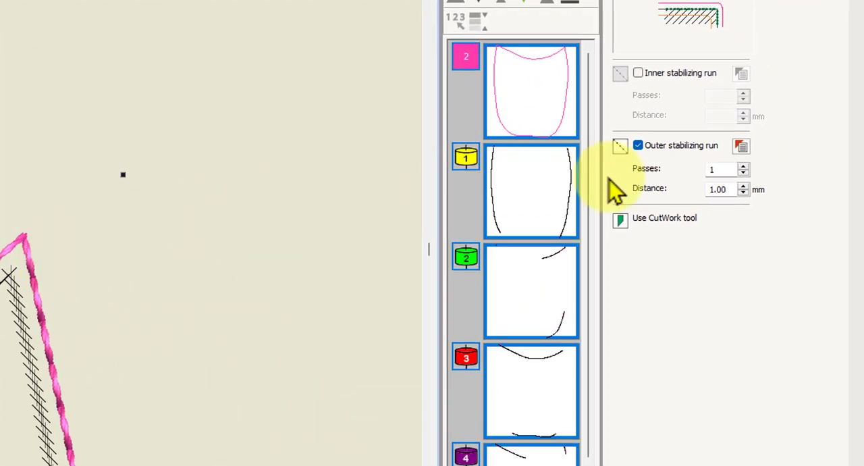
pyautogui.doubleClick(722, 189)
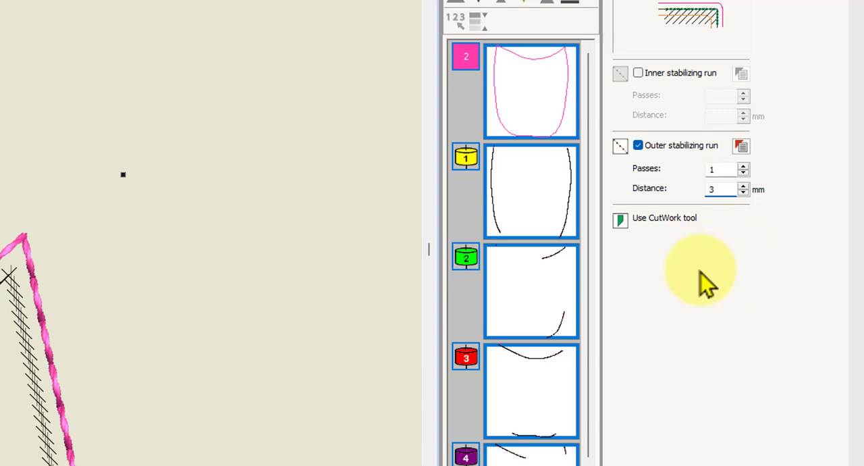
pyautogui.press('Return')
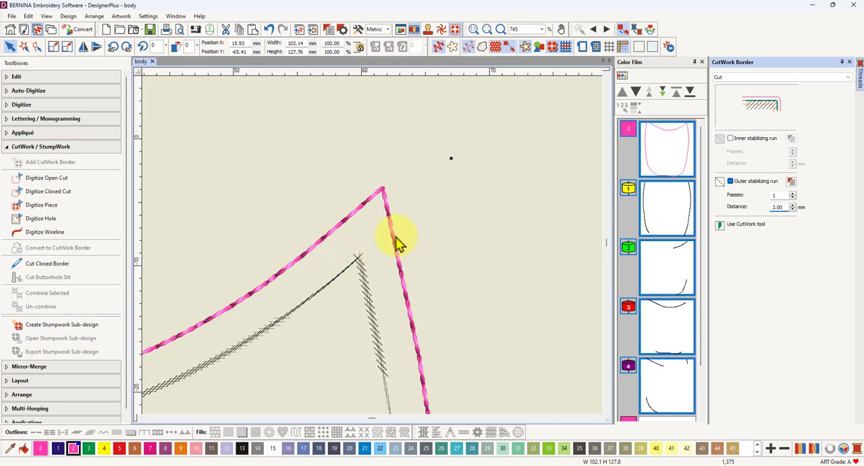
pyautogui.scroll(-3, 372, 251)
pyautogui.scroll(-3, 375, 252)
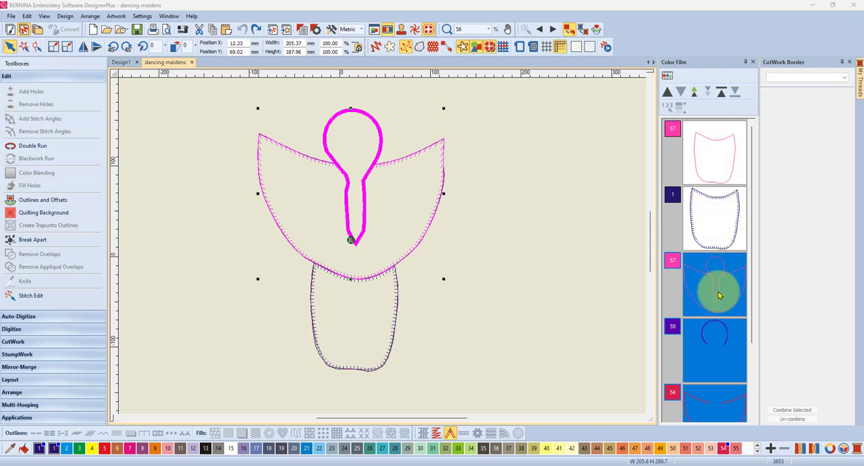
# Step: Break apart the combined wings and head object in the dancing maidens design
pyautogui.click(607, 281)
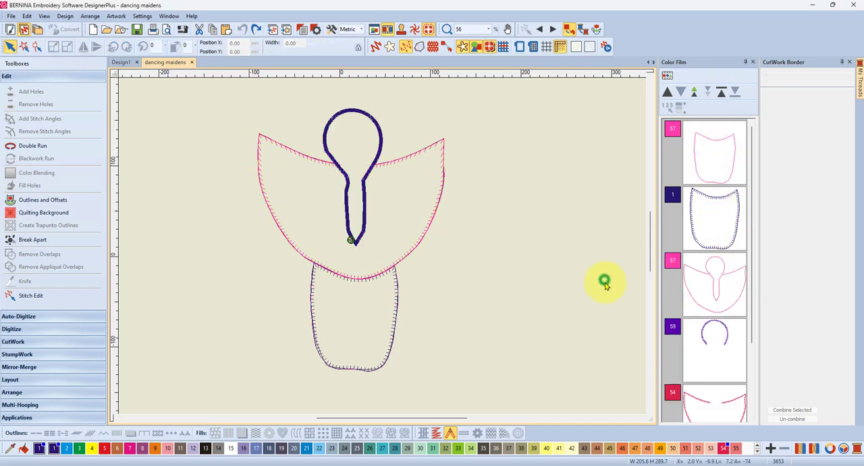
pyautogui.click(723, 292)
pyautogui.scroll(-2, 723, 309)
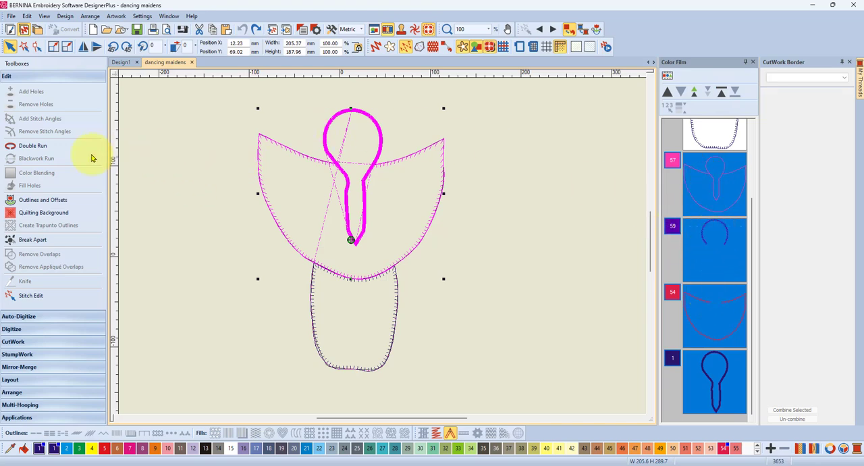
pyautogui.click(25, 242)
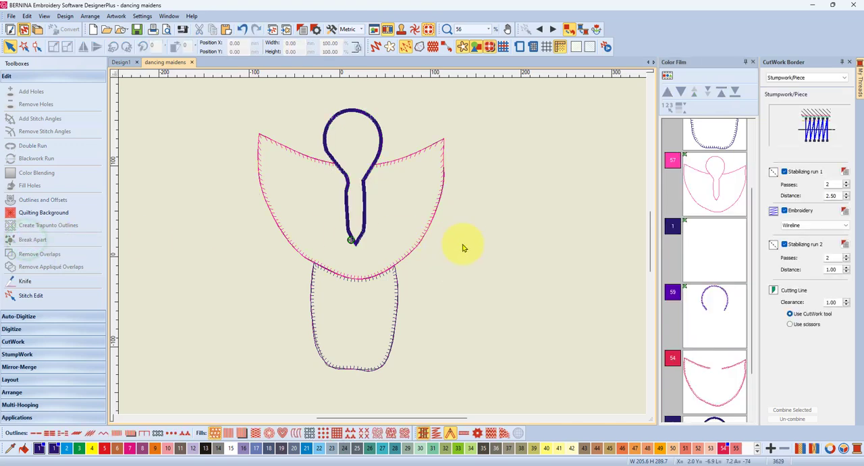
# Step: Ungroup the broken-apart group containing the pink wings and head outlines, and clear the selection
pyautogui.click(709, 184)
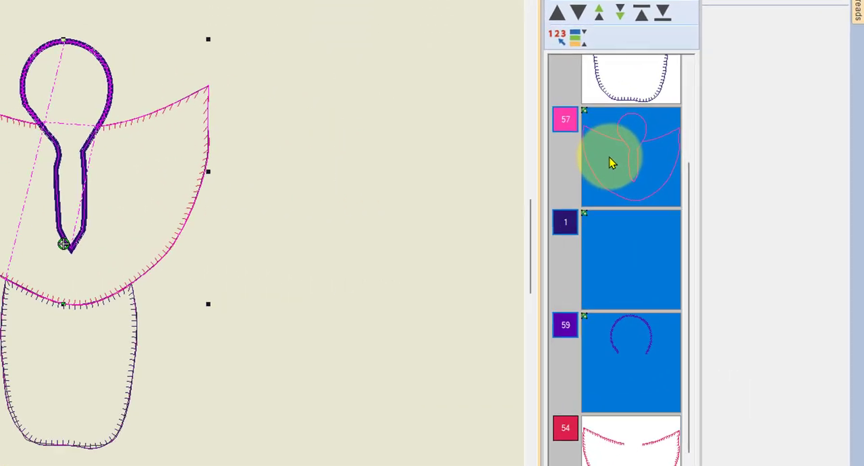
pyautogui.rightClick(702, 190)
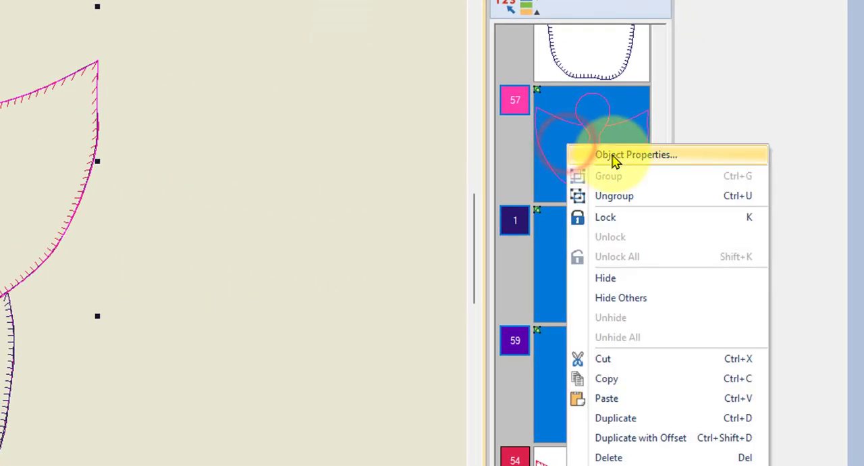
pyautogui.click(613, 197)
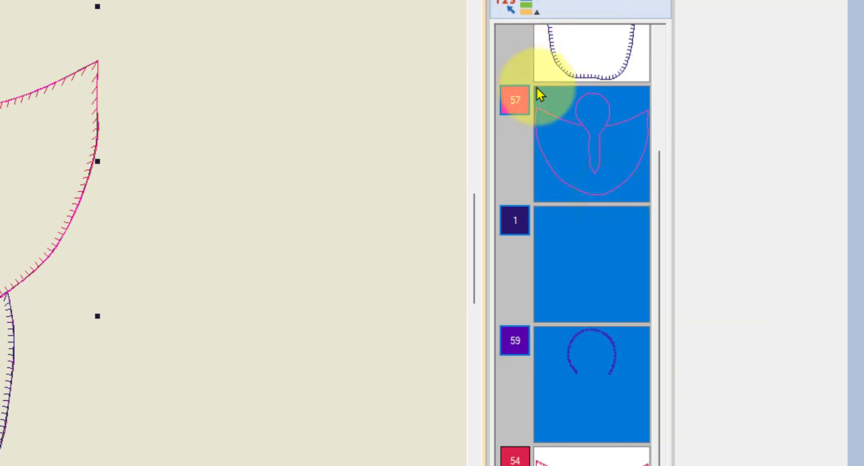
pyautogui.click(376, 95)
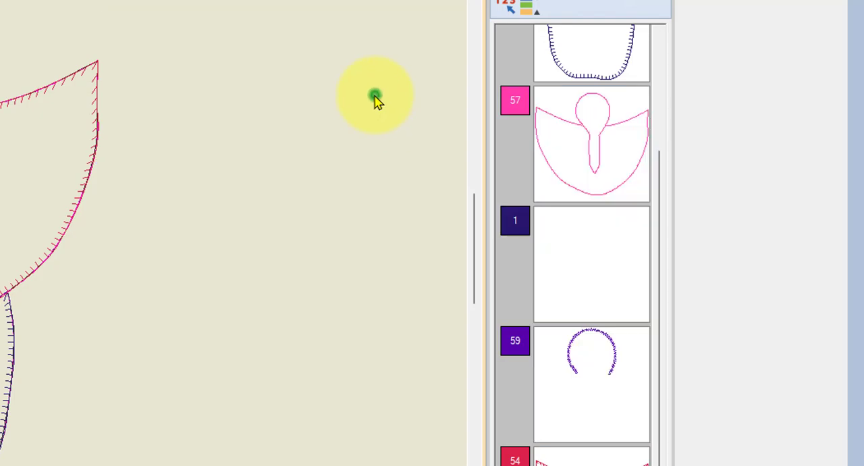
# Step: Examine the separate pink pieces of the wings and head as individual objects, and return to the listing by color
pyautogui.click(584, 135)
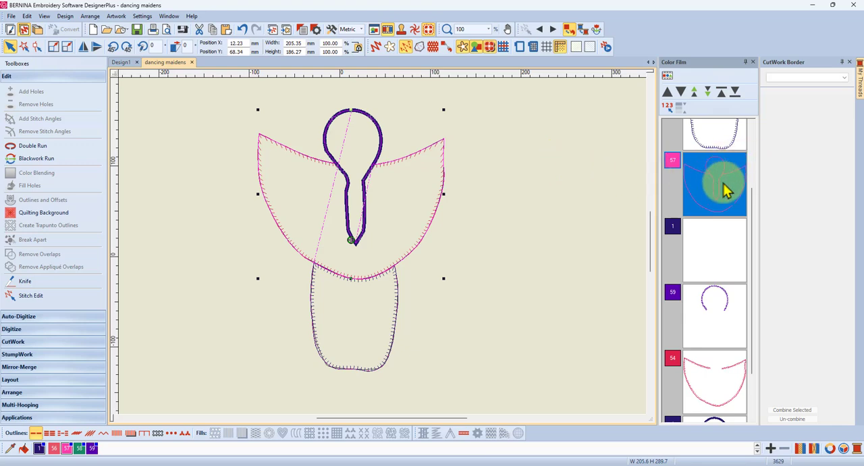
pyautogui.click(667, 79)
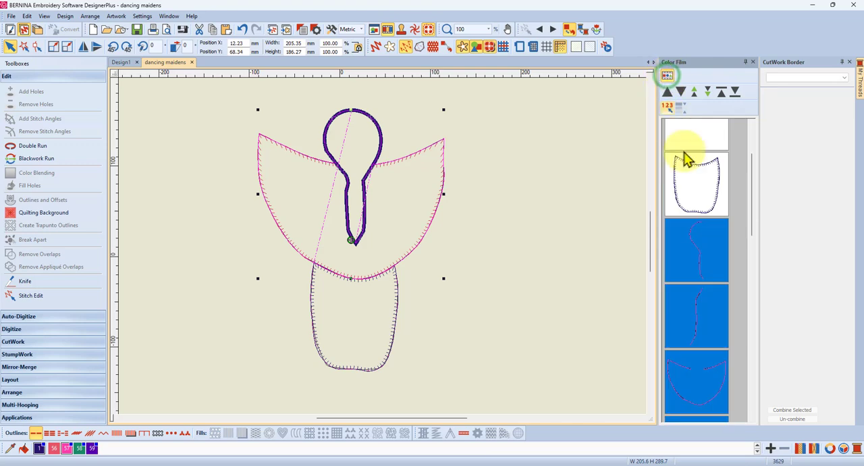
pyautogui.click(599, 253)
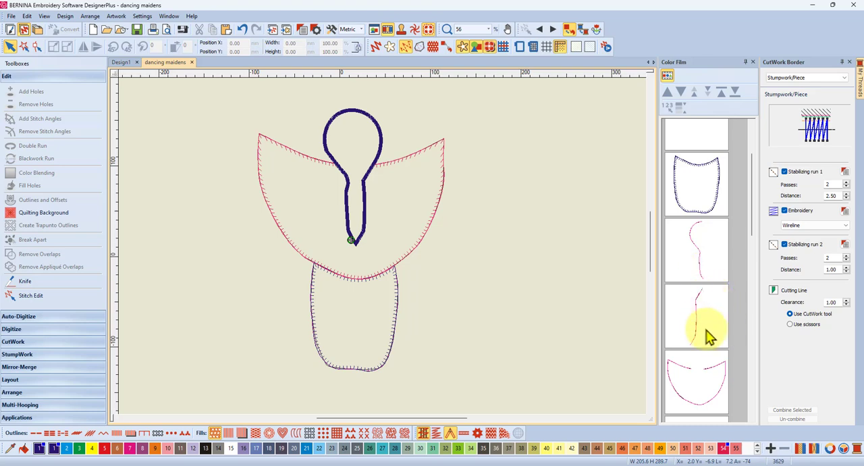
pyautogui.scroll(-3, 703, 379)
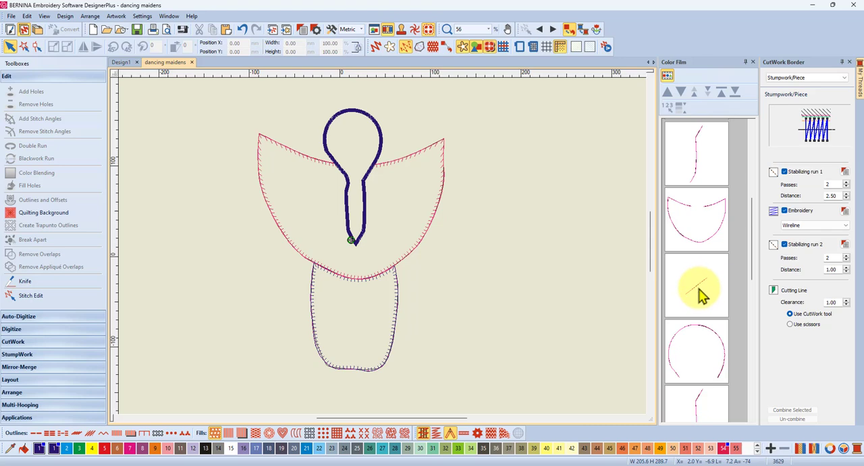
pyautogui.scroll(-1, 711, 349)
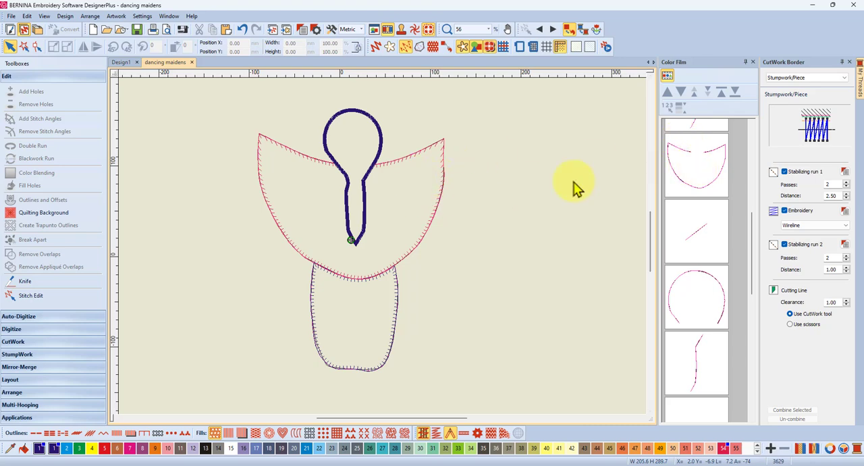
pyautogui.click(672, 78)
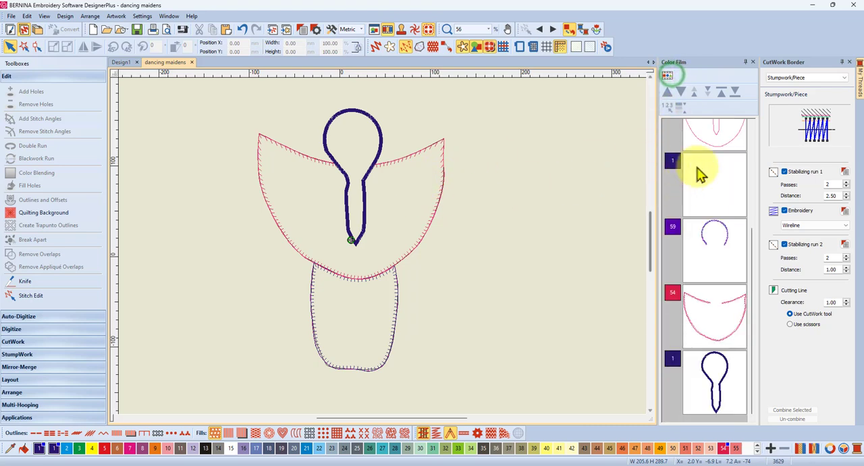
# Step: Copy the pink wings and head outline, color 57, from the dancing maidens design and paste it into the empty Design1
pyautogui.scroll(1, 696, 165)
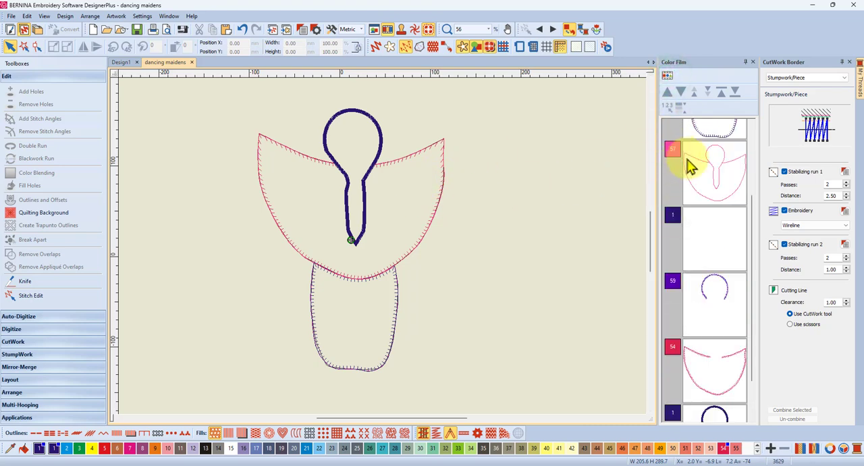
pyautogui.click(717, 173)
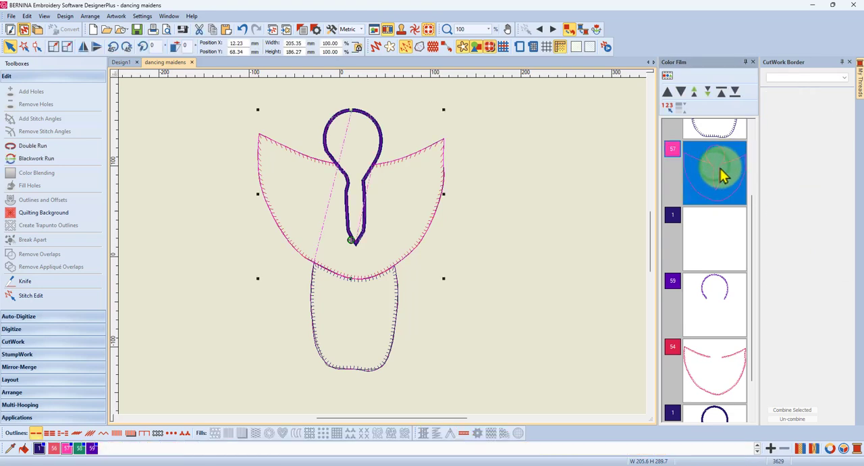
pyautogui.click(213, 28)
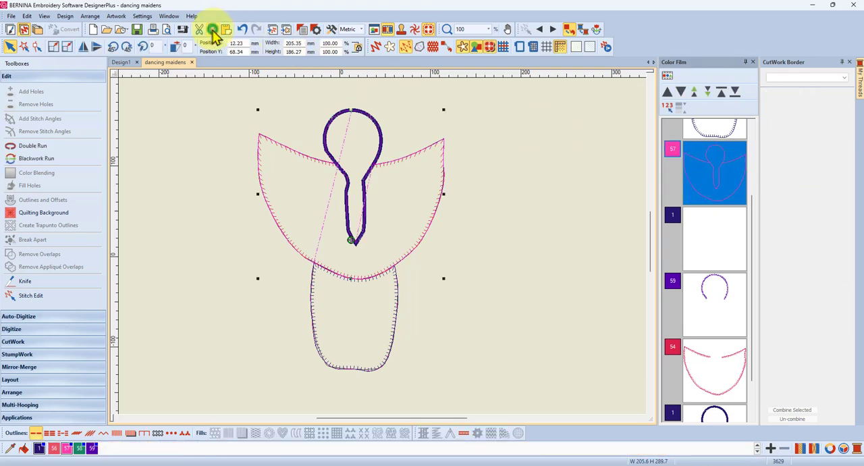
pyautogui.click(122, 63)
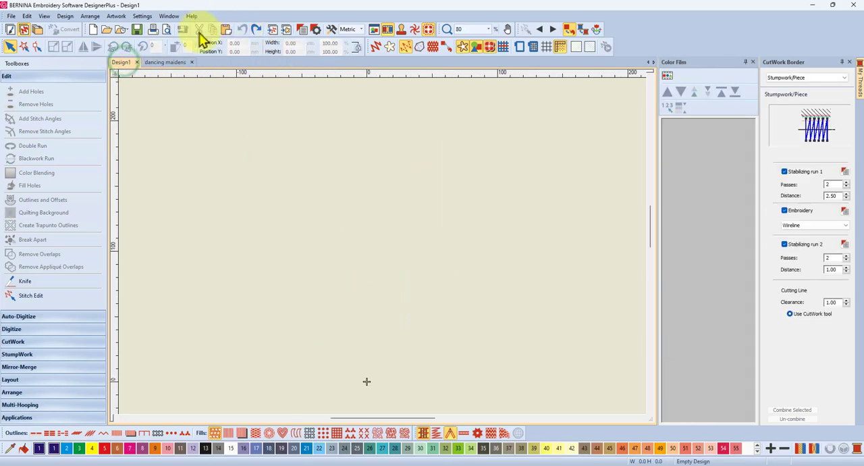
pyautogui.click(227, 31)
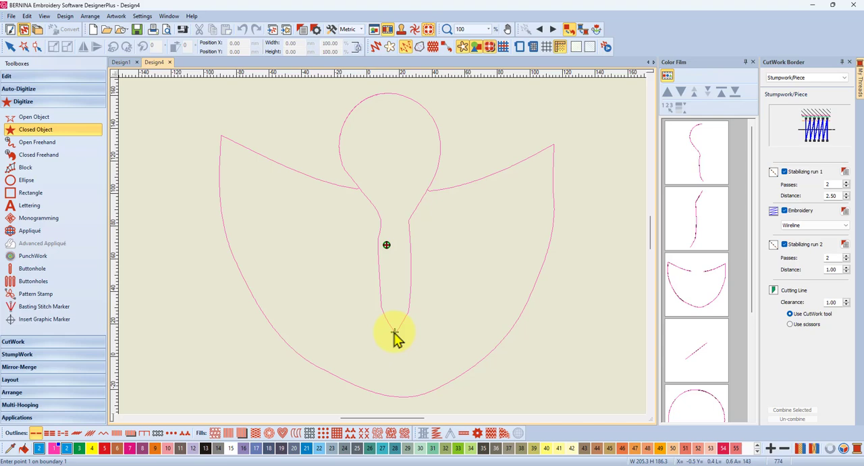
# Step: Trace the left side of the pink head piece as a closed object, from its bottom tip up to the top of the head
pyautogui.click(395, 331)
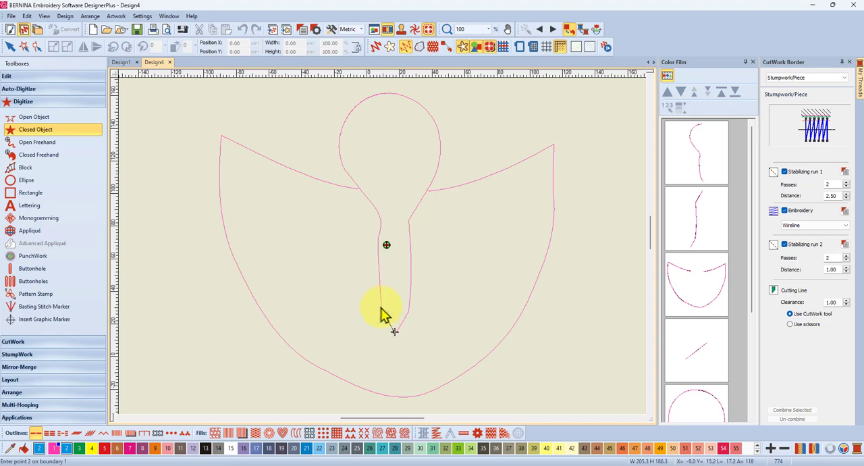
pyautogui.click(380, 306)
pyautogui.click(379, 248)
pyautogui.click(378, 237)
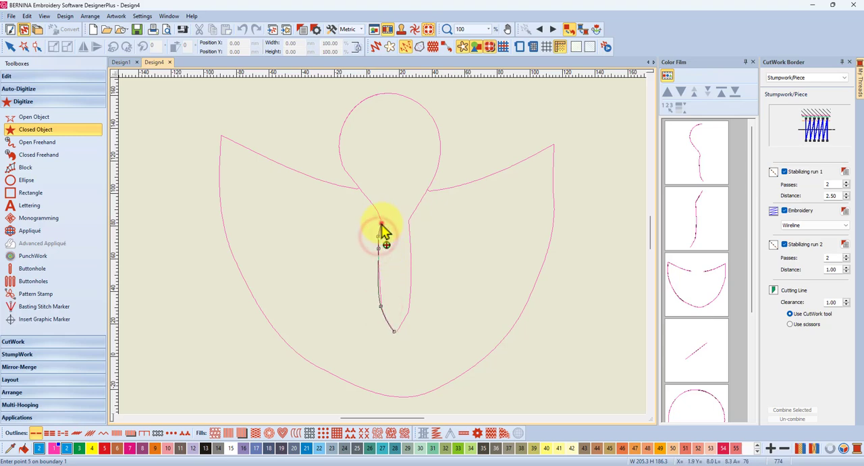
pyautogui.click(381, 224)
pyautogui.click(376, 208)
pyautogui.click(362, 190)
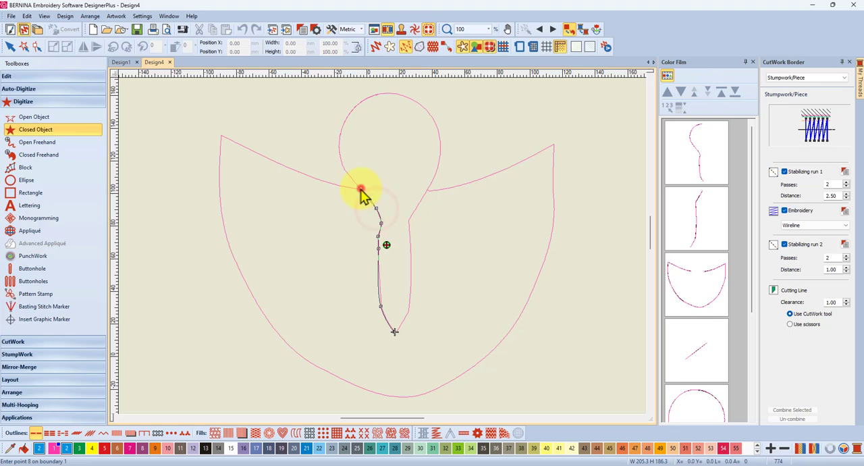
pyautogui.click(341, 161)
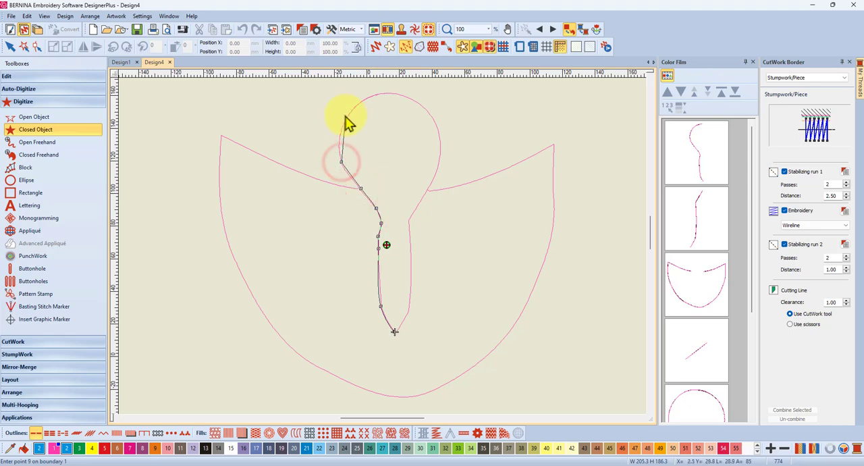
pyautogui.click(347, 115)
pyautogui.click(370, 95)
# Step: Trace the right side of the head piece back down to the tip and close the shape, about 62 mm wide and 147 mm high
pyautogui.scroll(2, 399, 176)
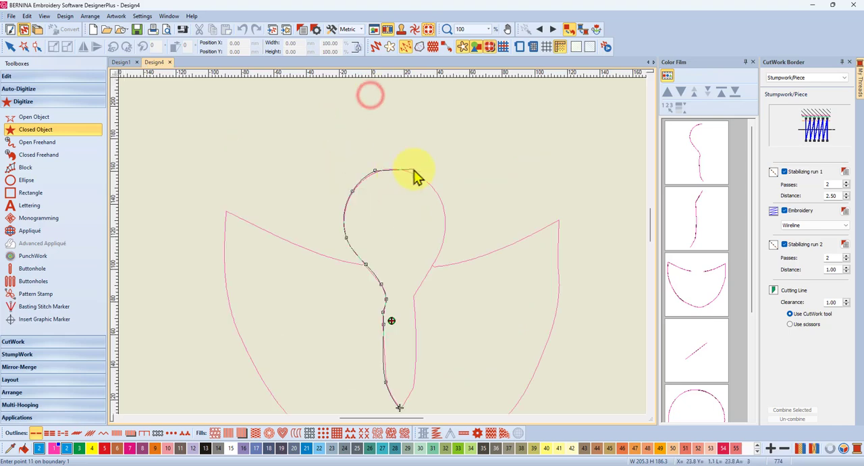
pyautogui.click(412, 172)
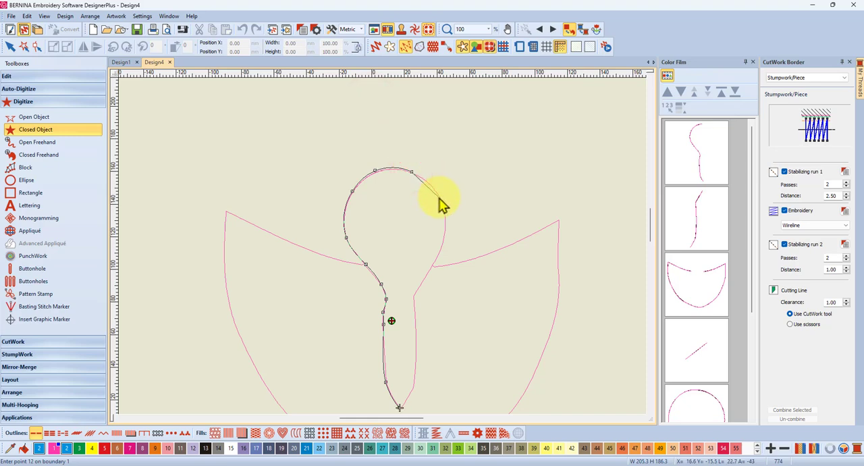
pyautogui.click(439, 197)
pyautogui.click(444, 234)
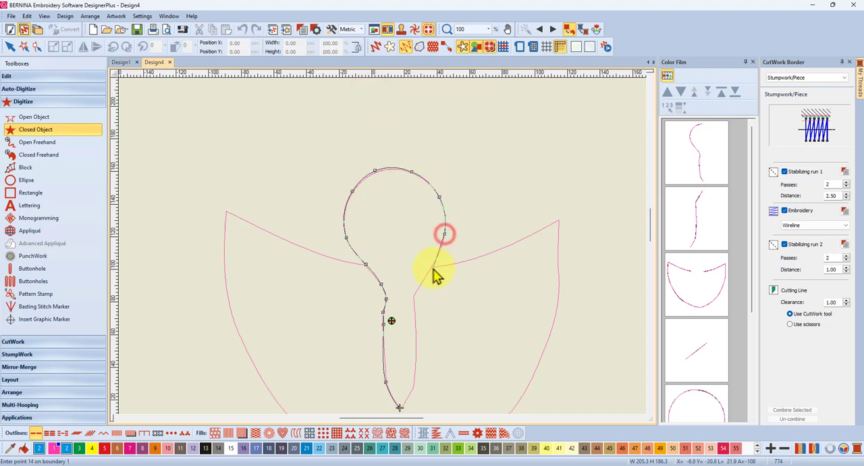
pyautogui.click(430, 269)
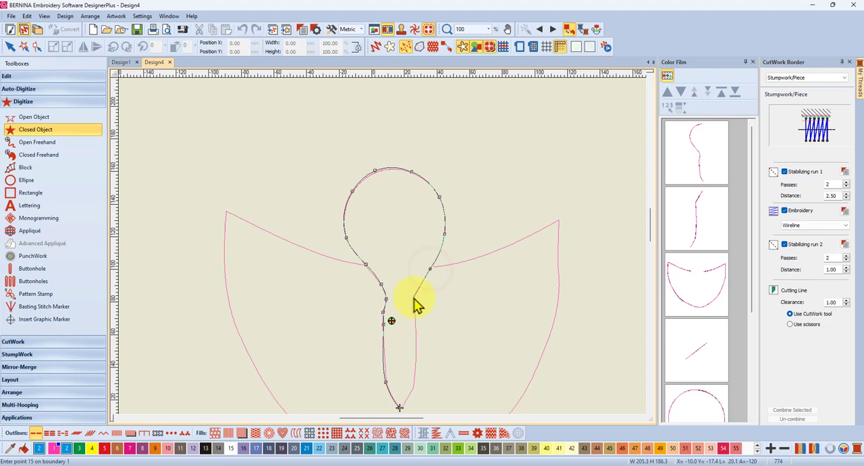
pyautogui.click(413, 296)
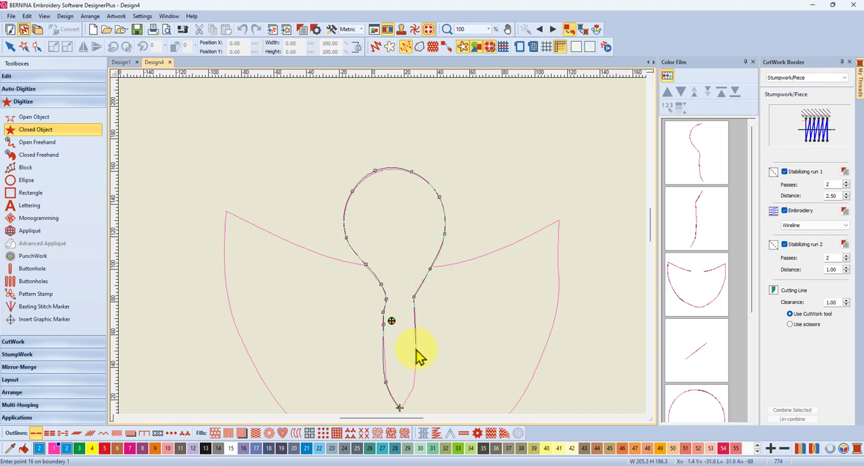
pyautogui.click(416, 348)
pyautogui.click(414, 388)
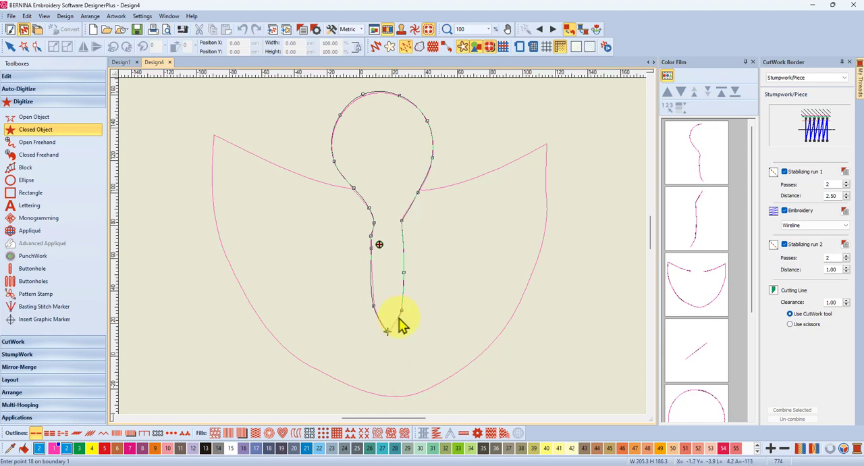
pyautogui.click(399, 317)
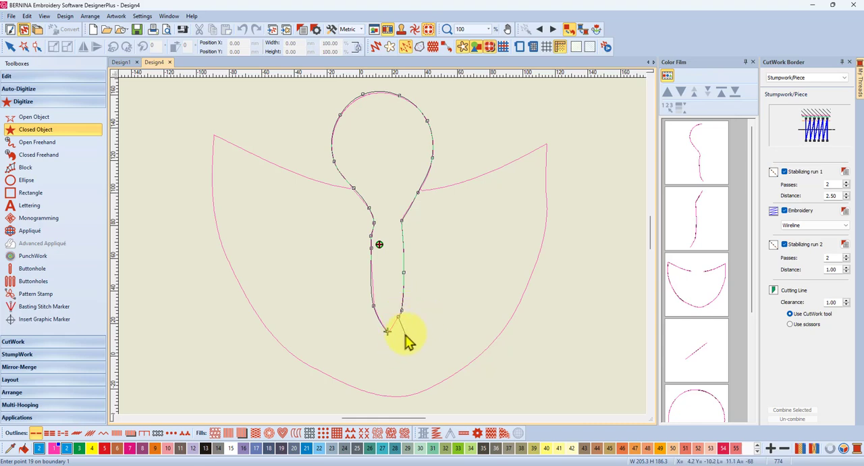
pyautogui.press('Return')
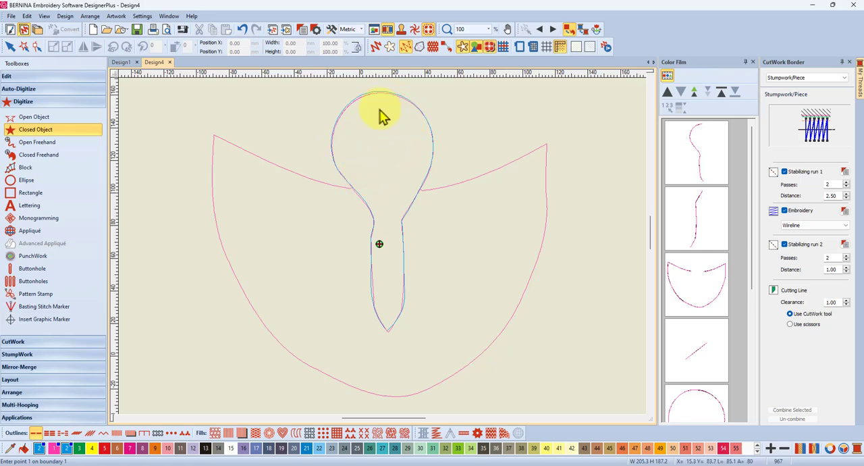
# Step: List the design by color, move the blue head shape left of the pink outlines to about X -241, Y 134 mm, and deselect it
pyautogui.scroll(-3, 385, 249)
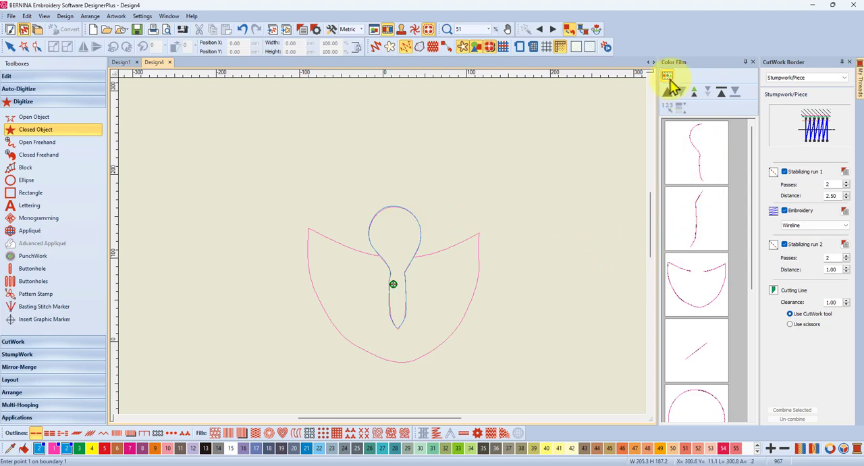
pyautogui.click(668, 78)
pyautogui.click(715, 226)
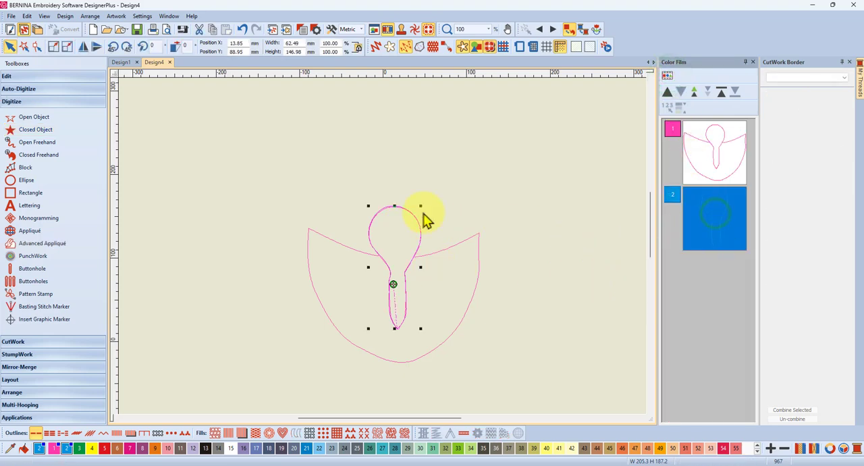
pyautogui.moveTo(395, 230); pyautogui.dragTo(183, 196)
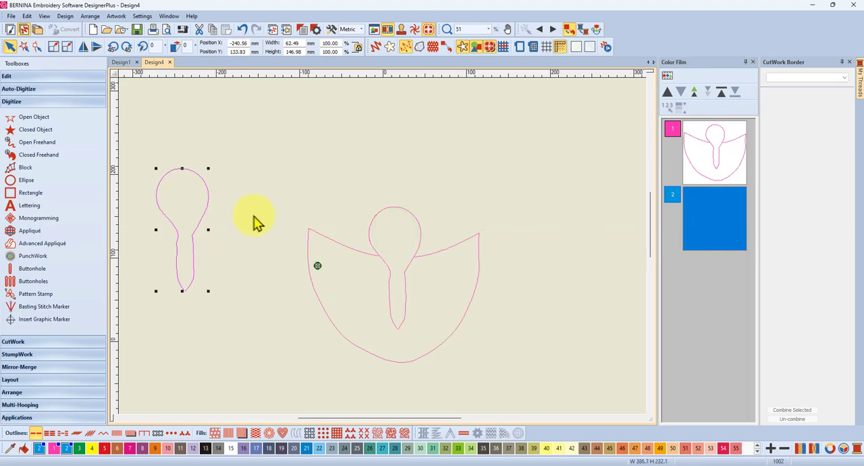
pyautogui.click(264, 195)
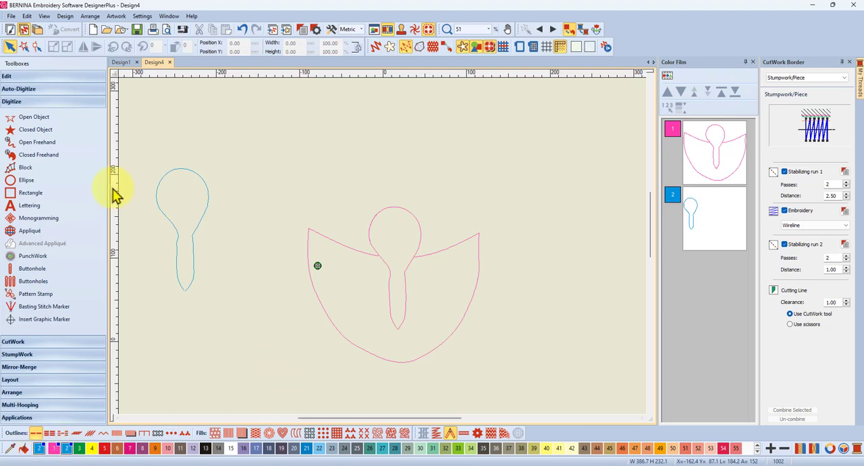
# Step: Start a closed object at the right neck junction and trace the right wing's upper and outer edges to the bottom center
pyautogui.click(31, 129)
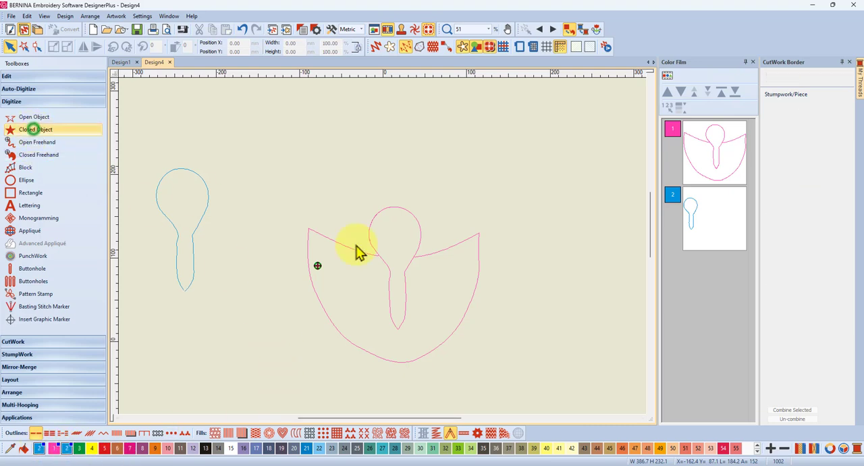
pyautogui.click(414, 256)
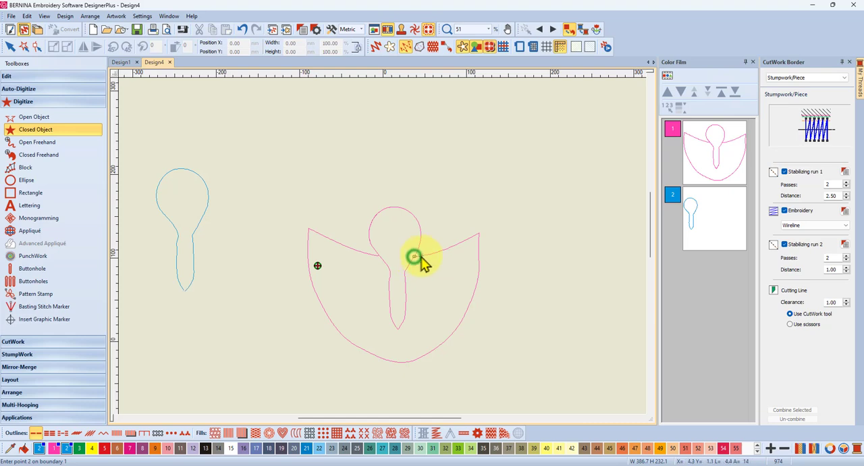
pyautogui.rightClick(442, 251)
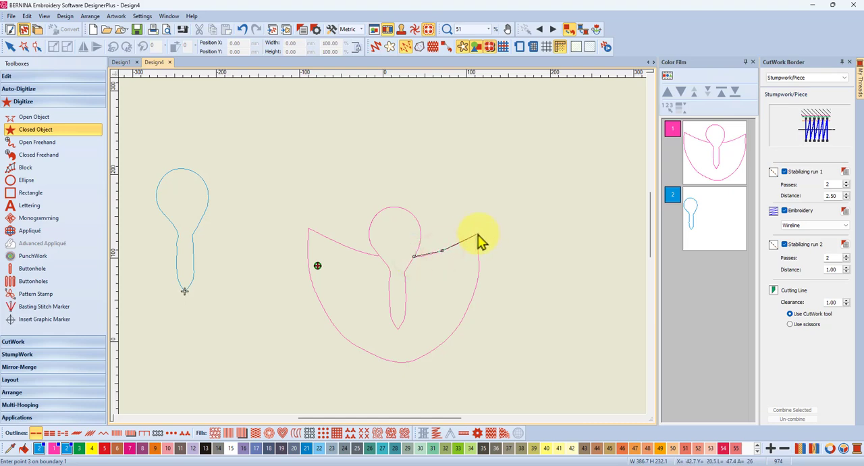
pyautogui.click(479, 233)
pyautogui.rightClick(477, 283)
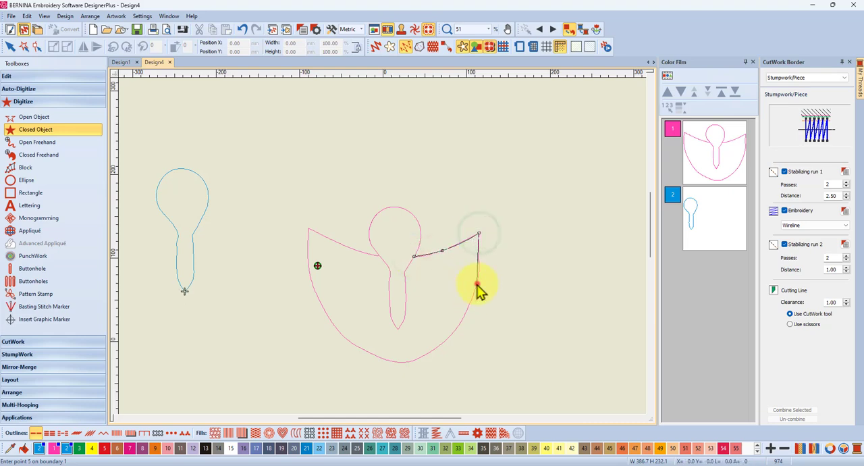
pyautogui.rightClick(452, 332)
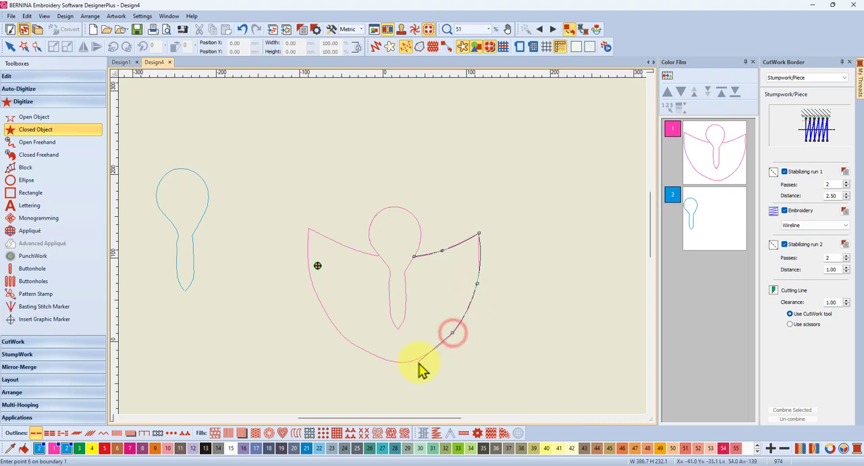
pyautogui.rightClick(418, 359)
pyautogui.rightClick(396, 362)
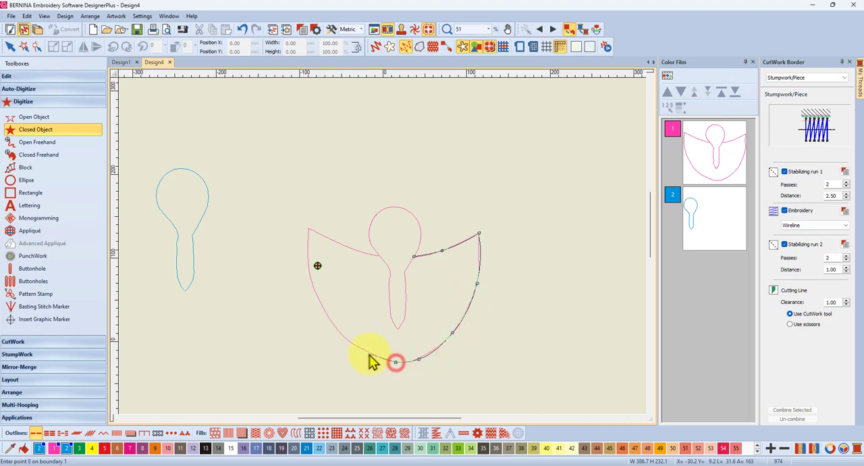
# Step: Continue the wings outline from the bottom center around the left wing and along its upper edge to the left neck junction
pyautogui.rightClick(367, 354)
pyautogui.rightClick(327, 316)
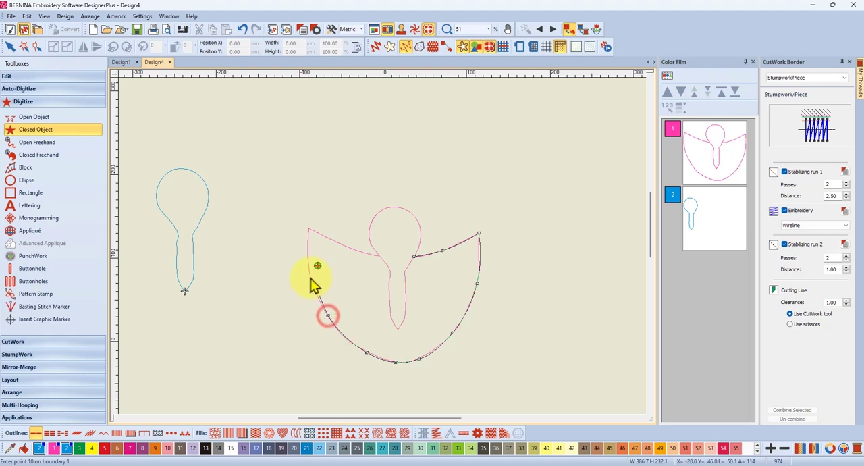
pyautogui.rightClick(310, 277)
pyautogui.rightClick(308, 240)
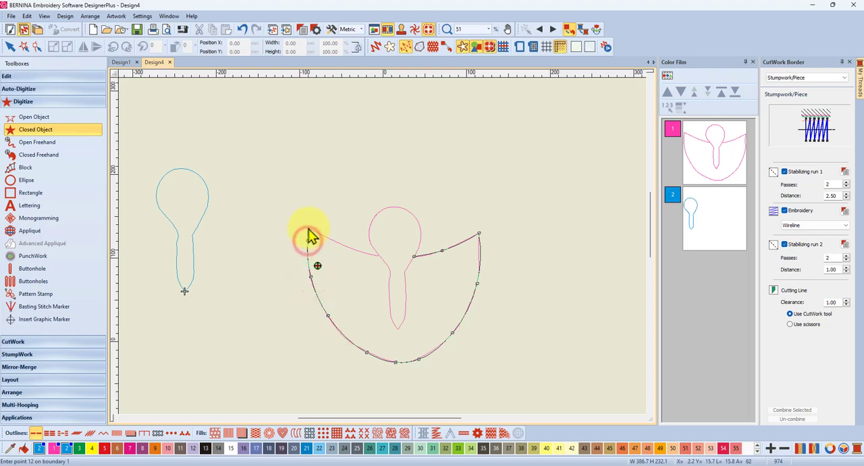
pyautogui.click(308, 229)
pyautogui.rightClick(339, 243)
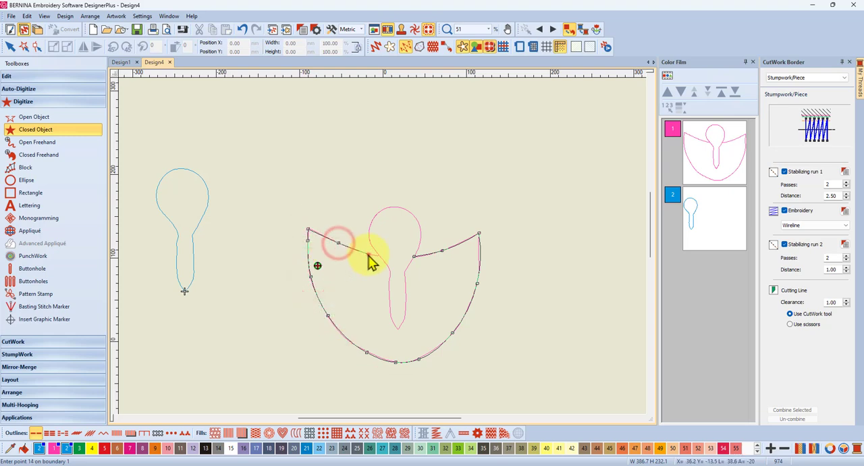
pyautogui.rightClick(368, 254)
pyautogui.click(380, 255)
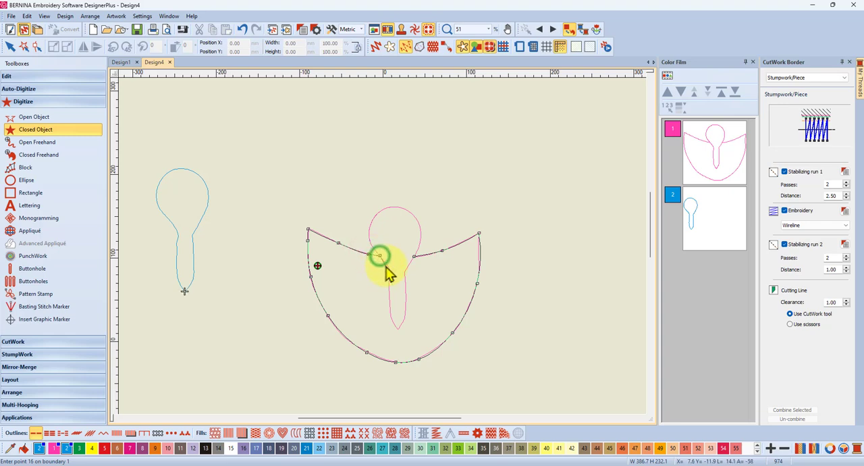
# Step: Continue the wings outline from the left neck junction down the left side of the narrow center notch to its tip
pyautogui.click(387, 264)
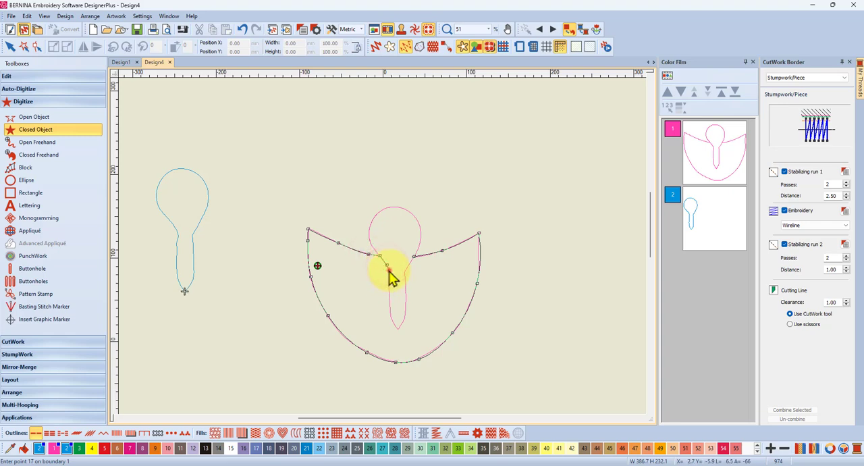
pyautogui.click(389, 270)
pyautogui.click(389, 278)
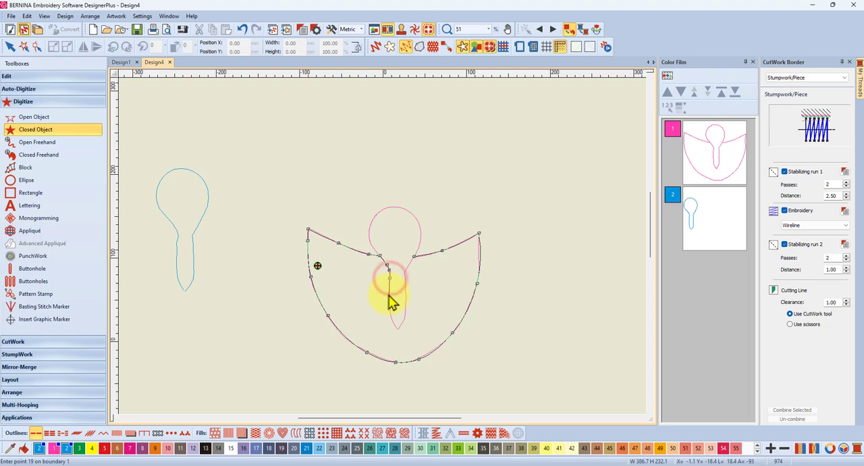
pyautogui.click(389, 294)
pyautogui.click(390, 314)
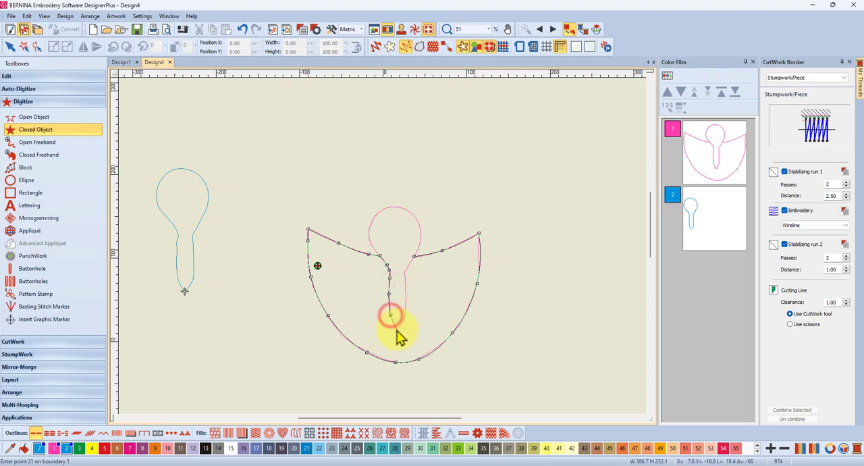
pyautogui.click(397, 329)
# Step: Trace the right side of the center notch back up toward the neck and close the wings shape, about 207 mm wide and 160 mm high
pyautogui.click(404, 323)
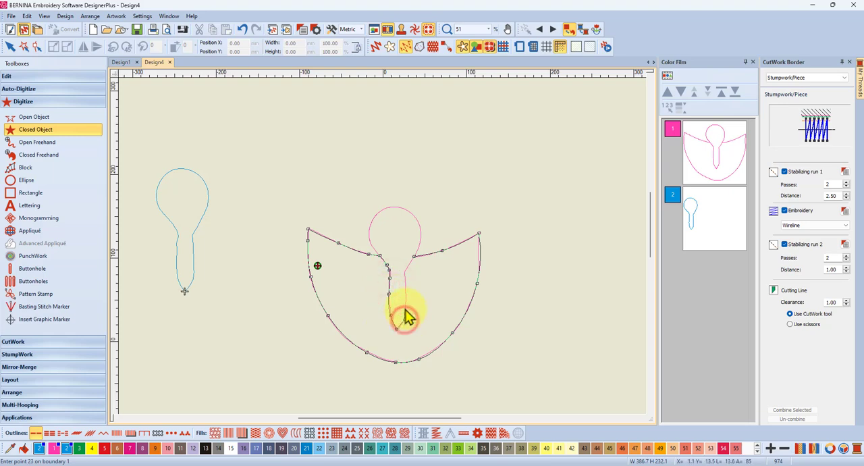
pyautogui.click(406, 309)
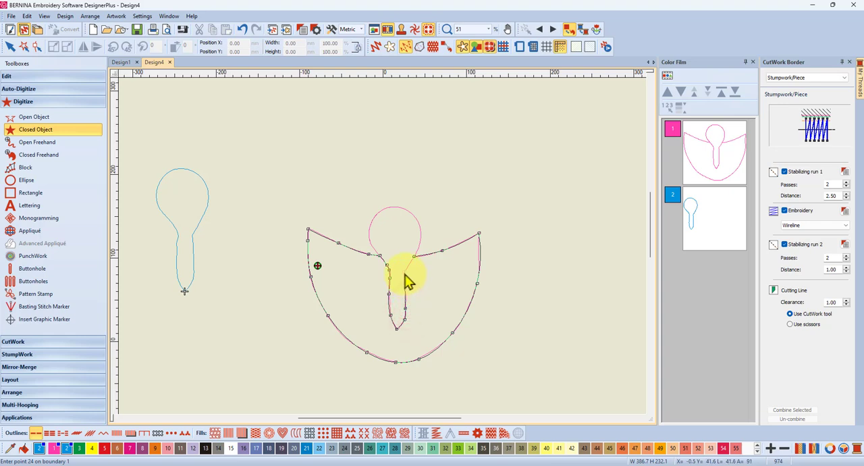
pyautogui.click(406, 270)
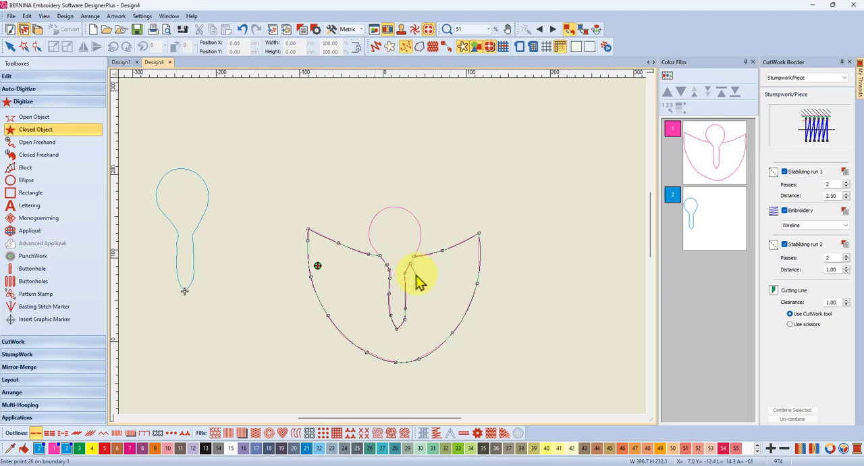
pyautogui.press('Return')
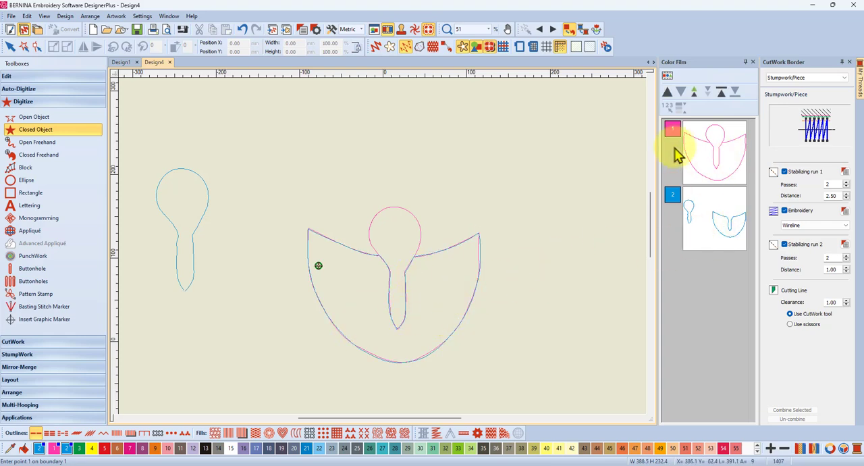
# Step: List the design's individual objects, select the blue wings shape and move it clear of the pink outlines to about X 196, Y 182 mm
pyautogui.scroll(-3, 722, 307)
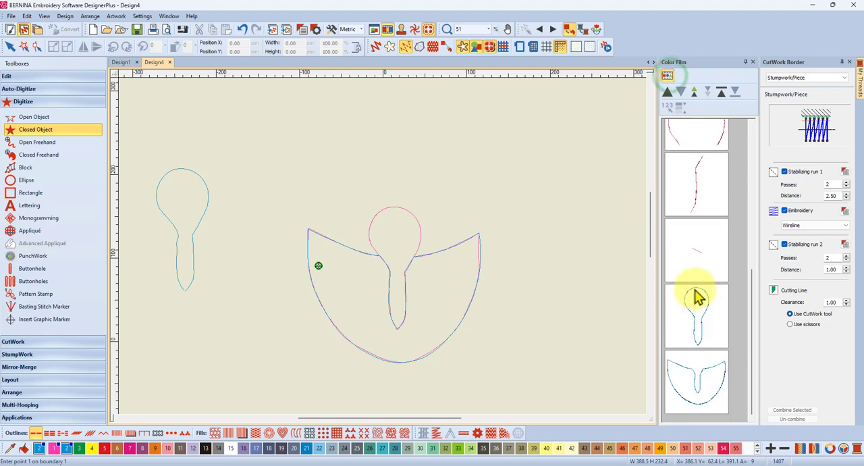
pyautogui.click(705, 397)
pyautogui.moveTo(418, 323); pyautogui.dragTo(571, 219)
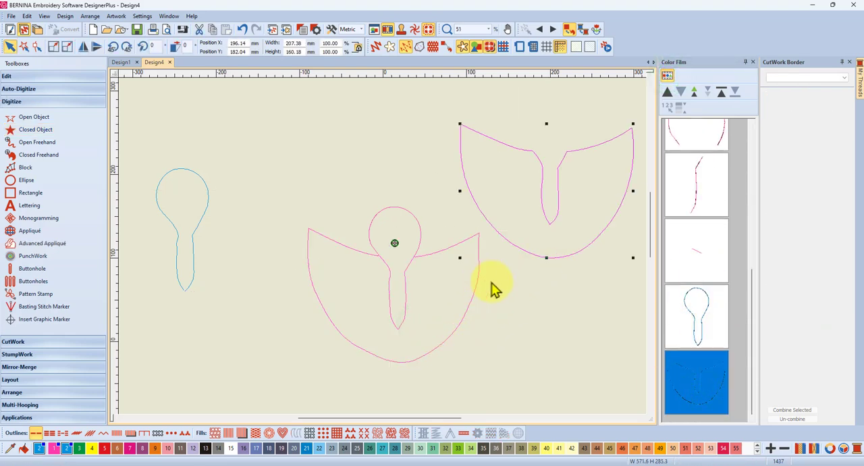
# Step: List the design by color and delete all the original pink outlines
pyautogui.click(667, 75)
pyautogui.click(714, 171)
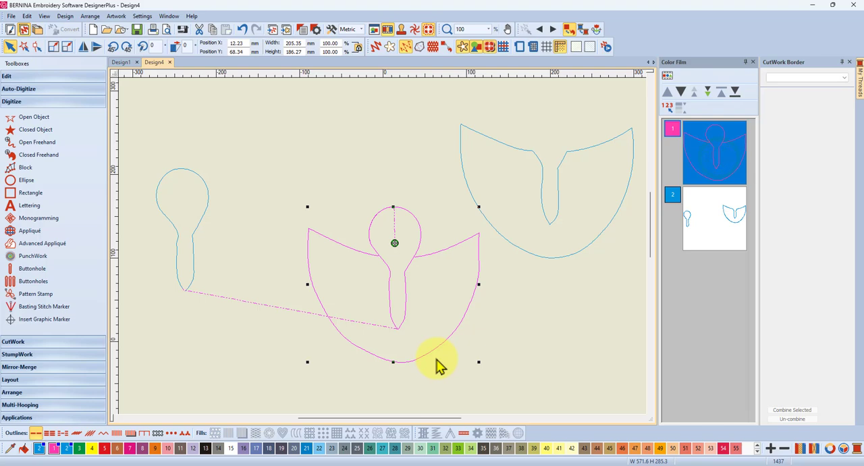
pyautogui.press('Delete')
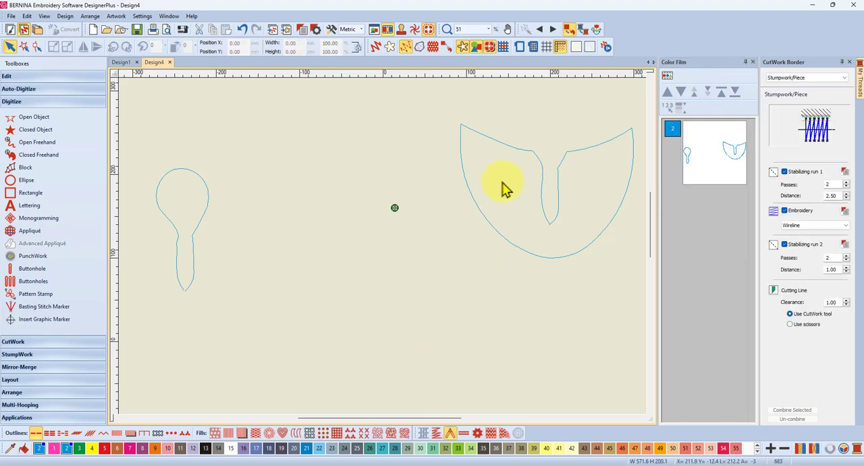
# Step: Create a new blank design, move the wings shape from Design4 into it by cutting and pasting, and deselect the shape
pyautogui.click(93, 31)
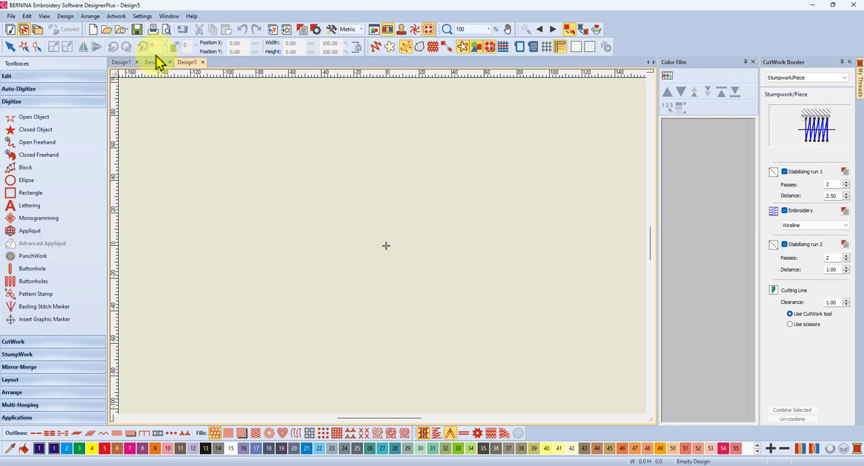
pyautogui.click(156, 64)
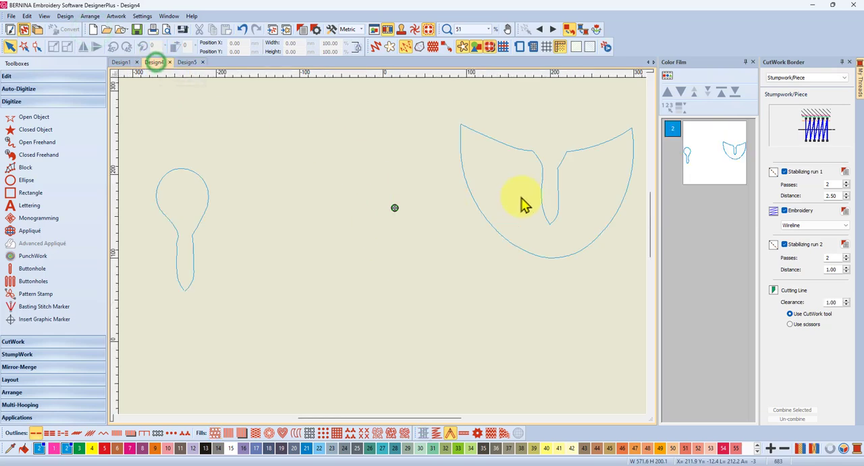
pyautogui.click(517, 153)
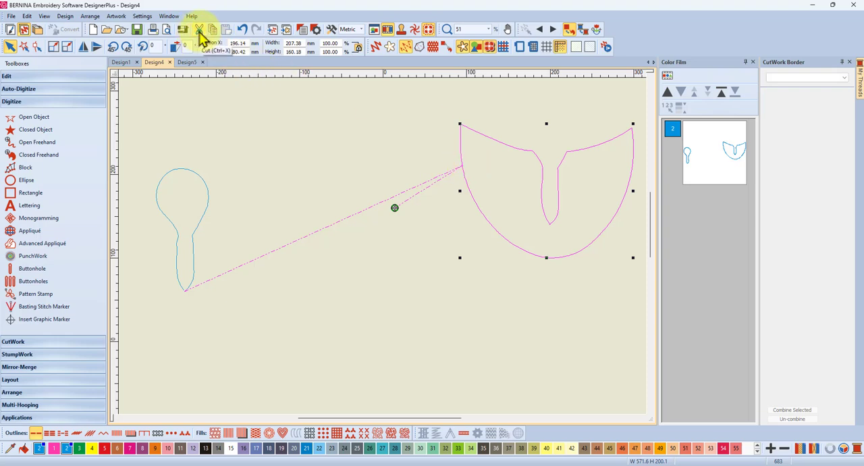
pyautogui.click(200, 30)
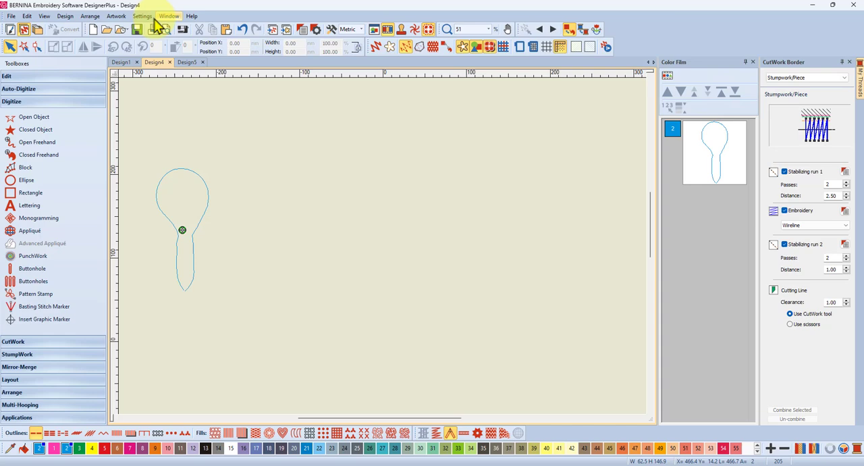
pyautogui.click(187, 63)
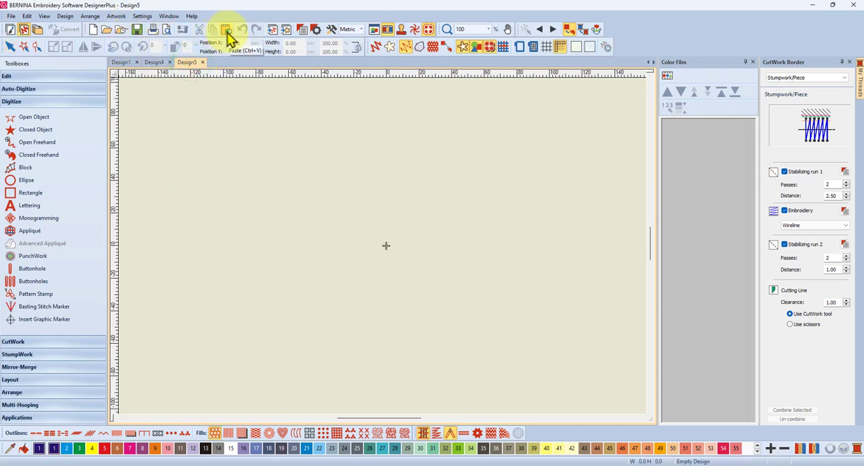
pyautogui.click(226, 31)
pyautogui.scroll(-5, 407, 249)
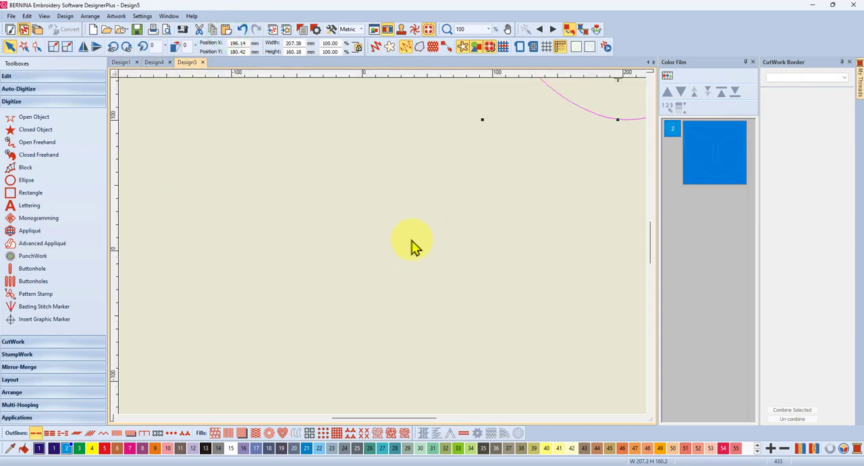
pyautogui.scroll(2, 380, 255)
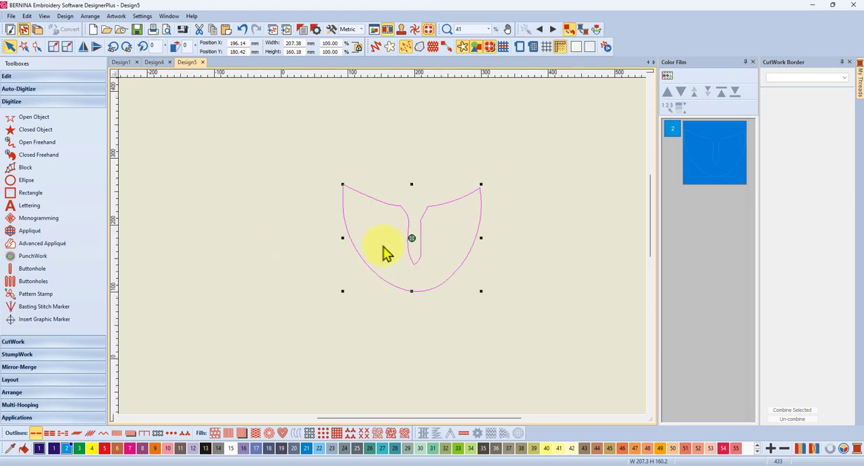
pyautogui.click(529, 192)
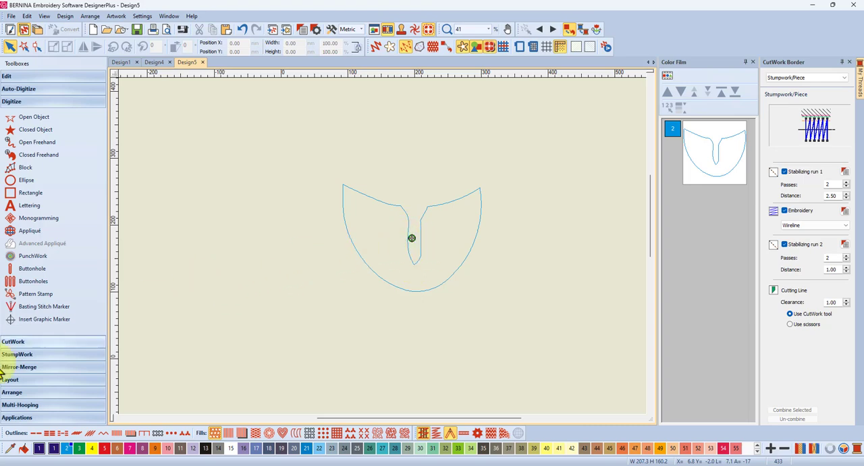
# Step: Examine the Digitize Cut border settings and the outline and offset editing tools for the wings shape, and return to Design4
pyautogui.click(30, 341)
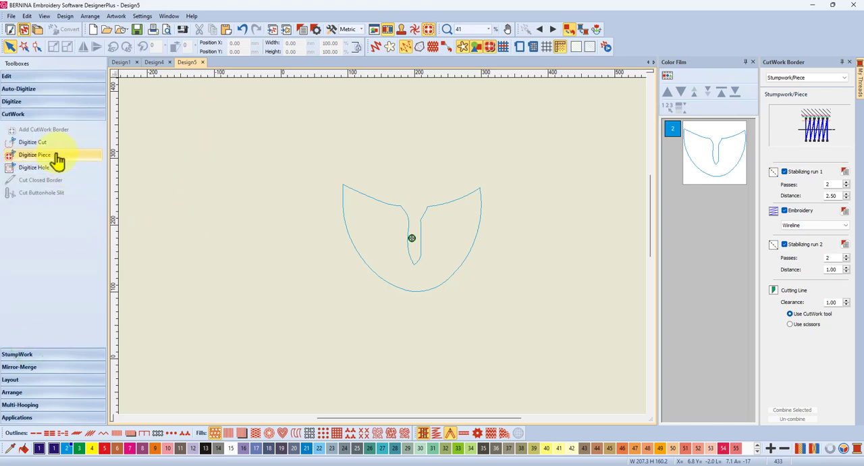
pyautogui.click(38, 146)
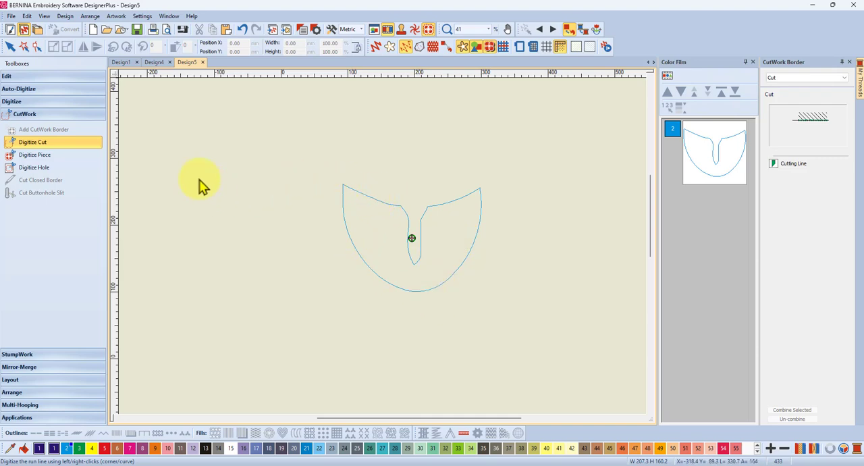
pyautogui.click(703, 150)
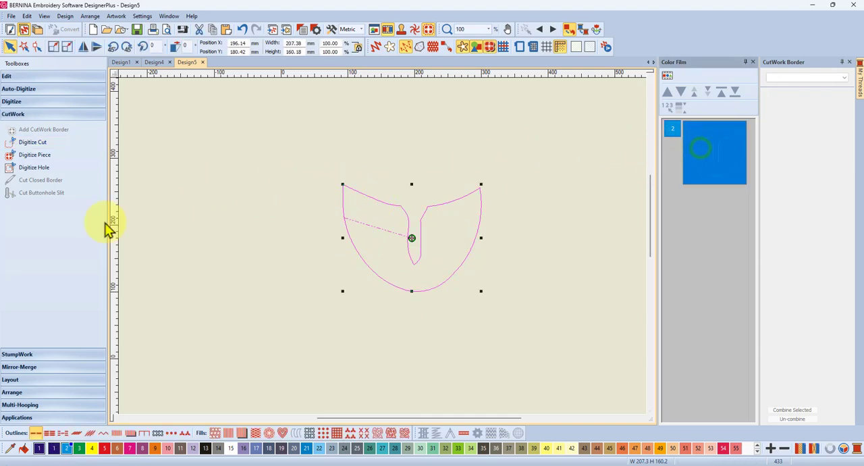
pyautogui.click(24, 78)
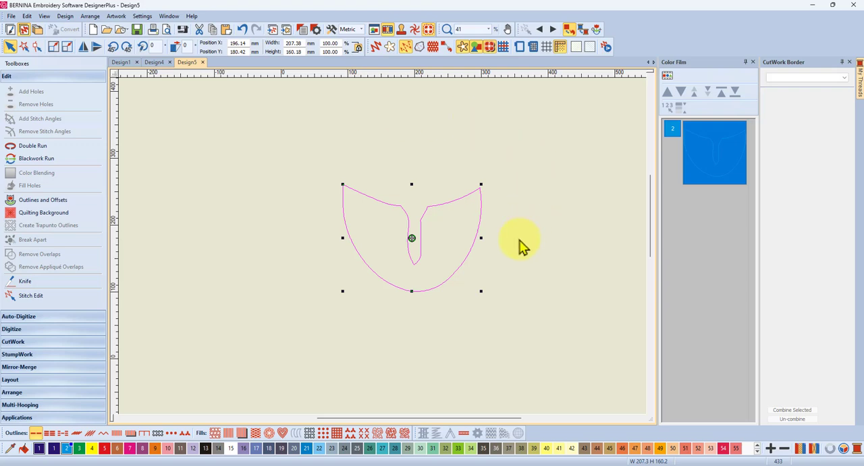
pyautogui.click(154, 63)
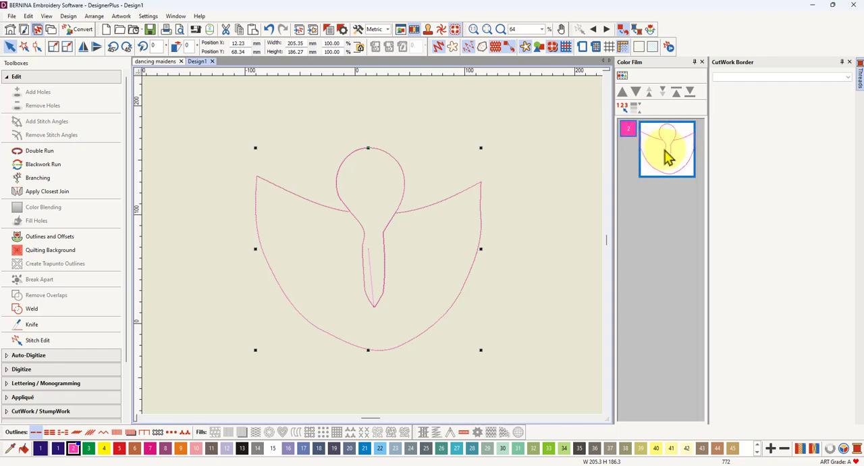
# Step: List Design1's outlines as individual objects, start the Digitize Closed Cut tool and check its available border types, leaving it on Cut
pyautogui.click(625, 80)
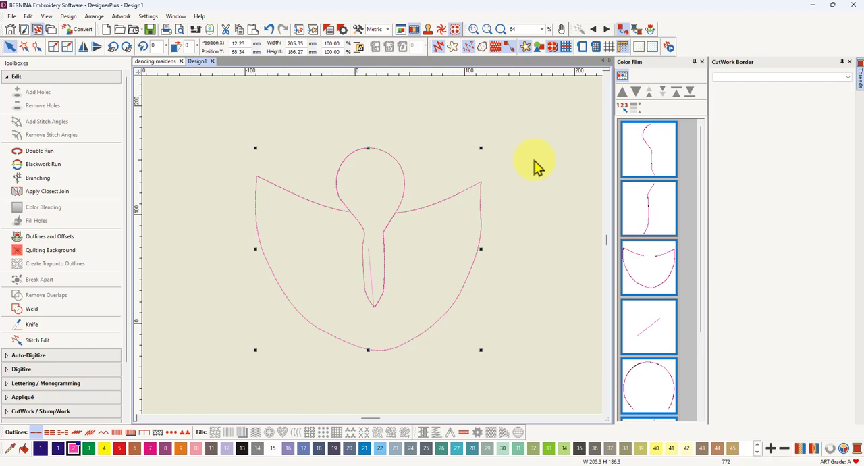
pyautogui.click(58, 411)
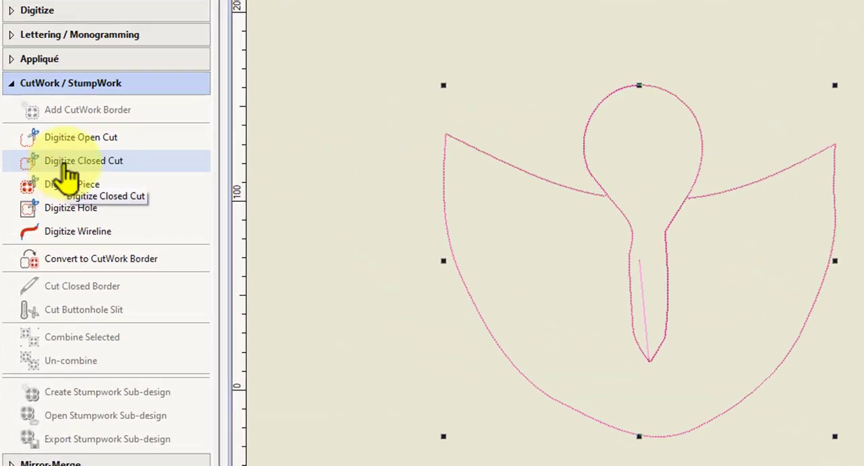
pyautogui.click(68, 166)
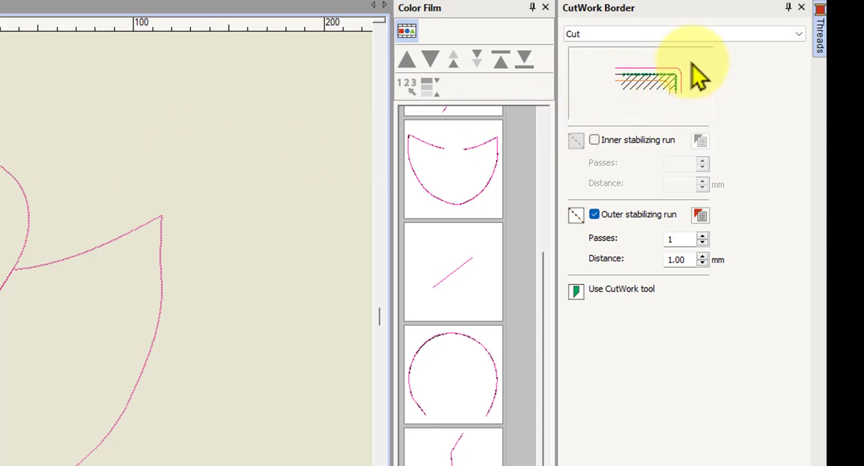
pyautogui.click(799, 34)
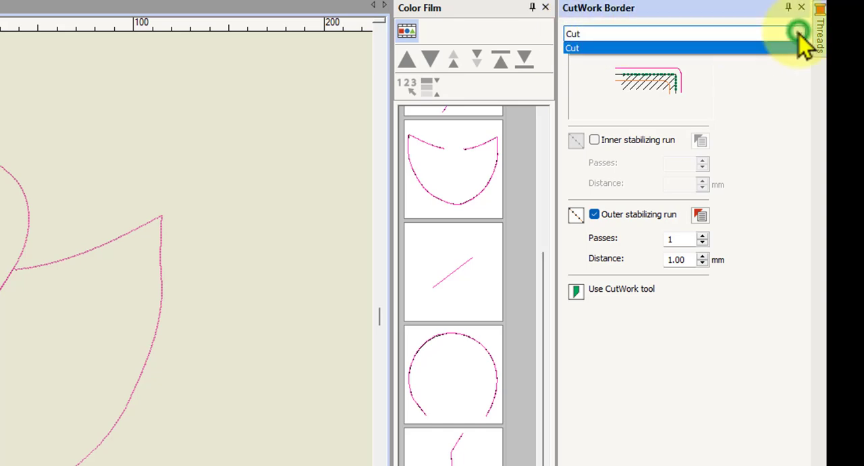
pyautogui.click(798, 35)
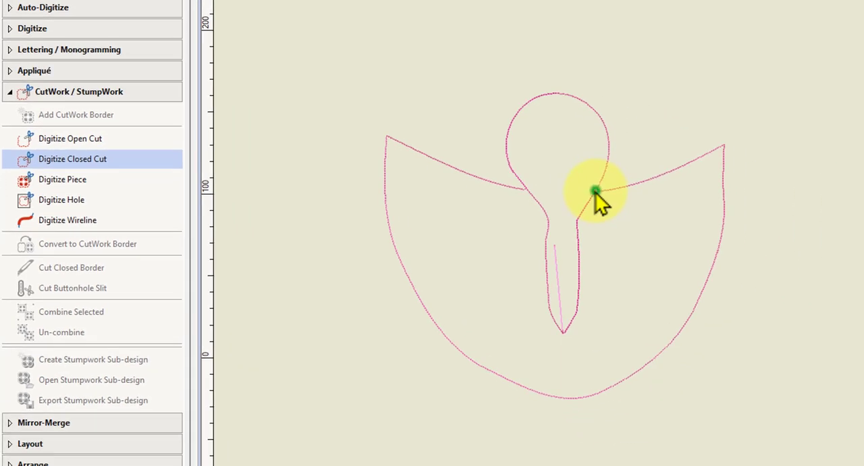
# Step: Trace the wings' outer edge with corner and curve points, from the right neck junction around both wing tips to the left neck junction
pyautogui.click(595, 191)
pyautogui.rightClick(671, 173)
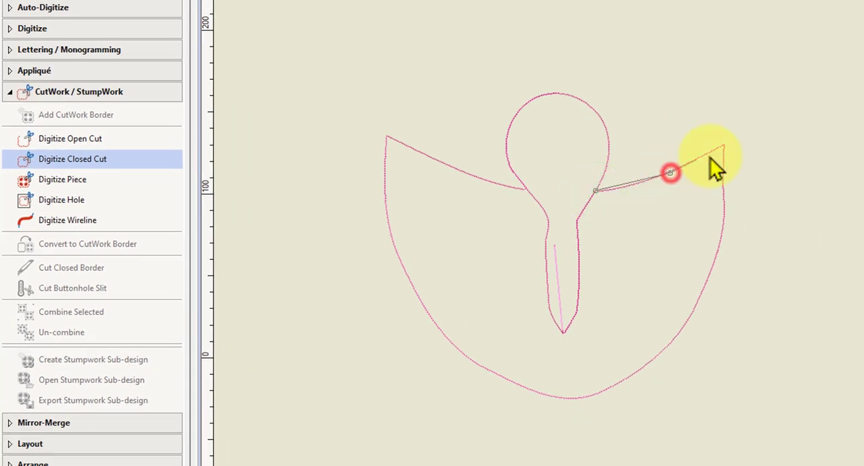
pyautogui.click(724, 144)
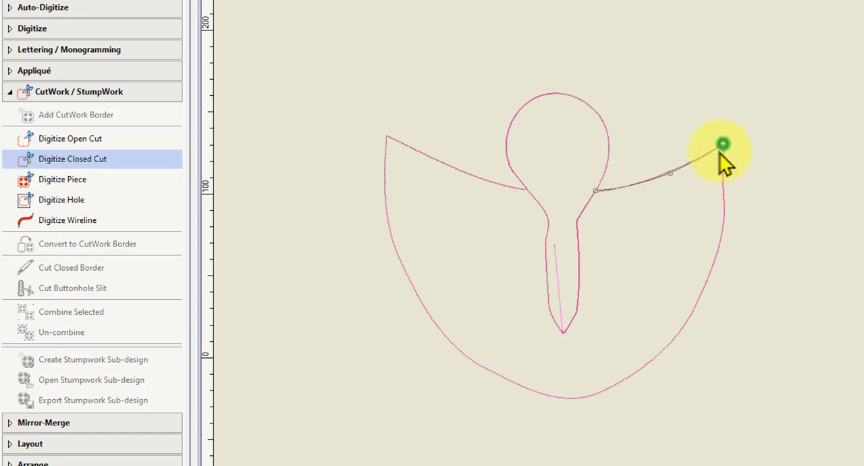
pyautogui.rightClick(719, 256)
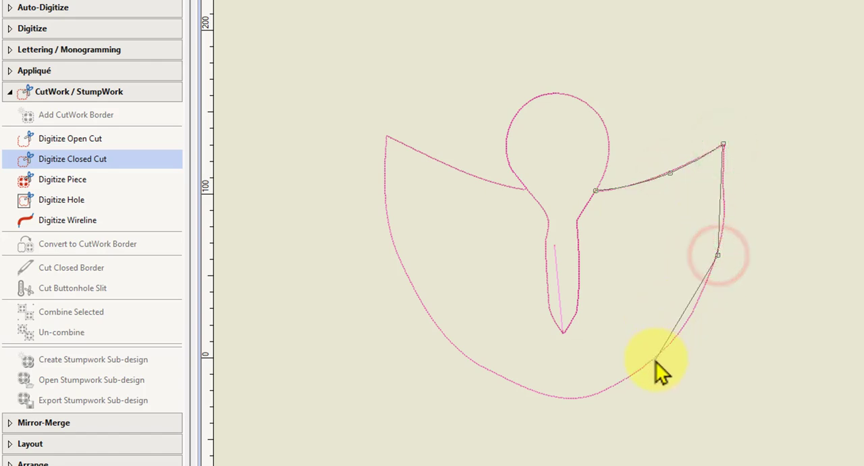
pyautogui.rightClick(655, 360)
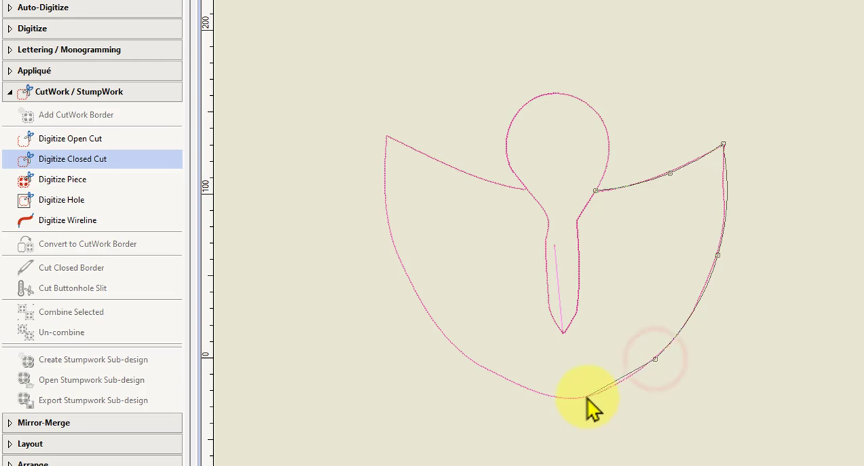
pyautogui.rightClick(497, 374)
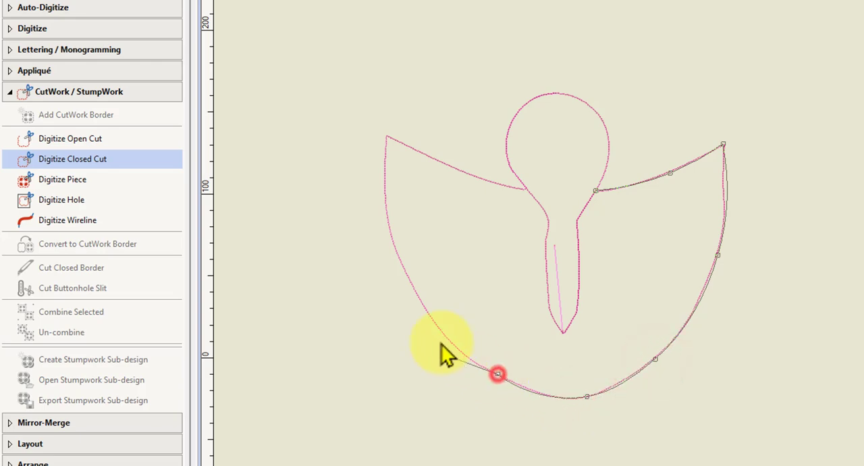
pyautogui.rightClick(419, 297)
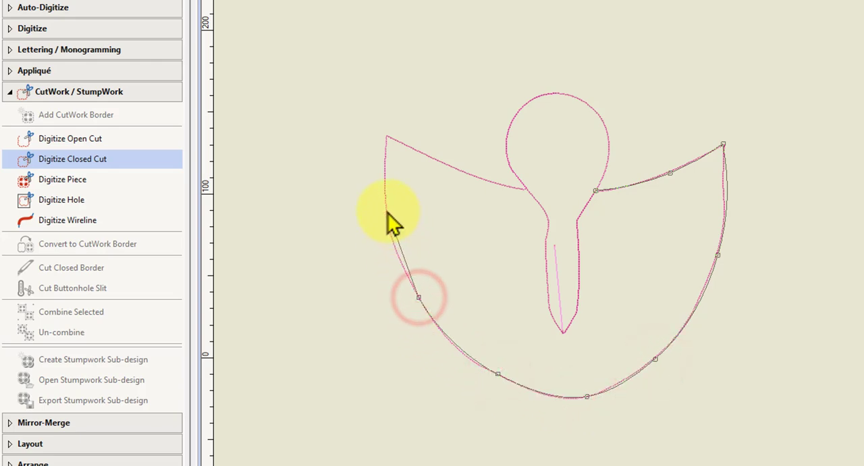
pyautogui.rightClick(387, 212)
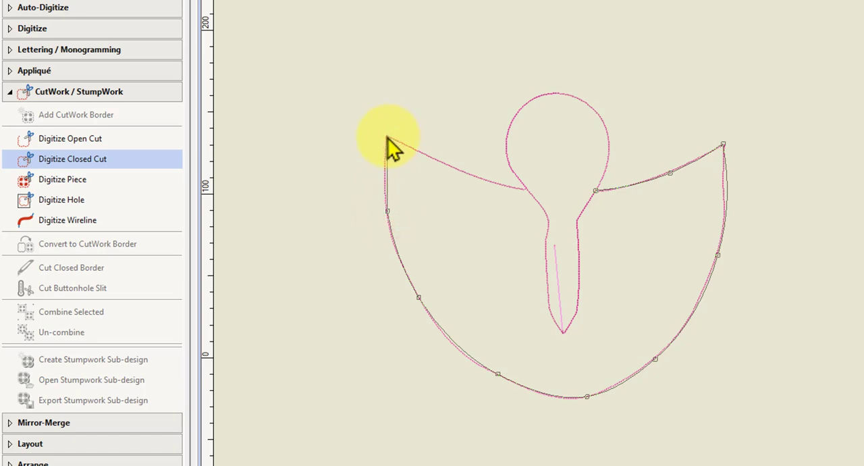
pyautogui.click(387, 139)
pyautogui.rightClick(440, 163)
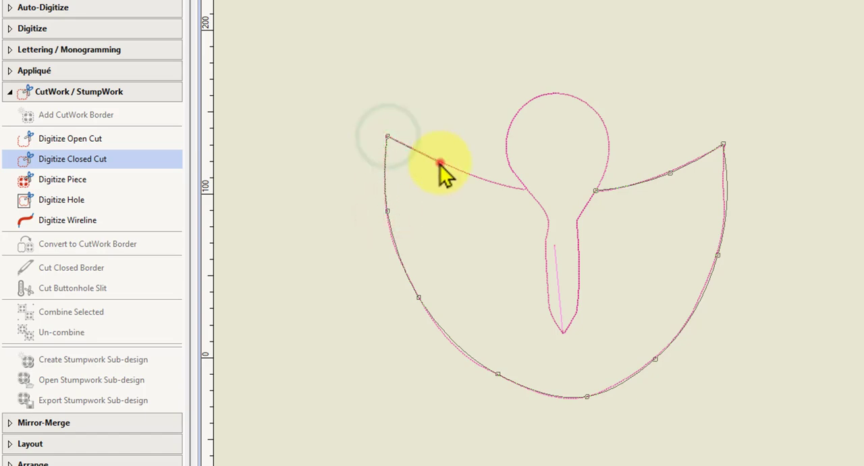
pyautogui.rightClick(508, 186)
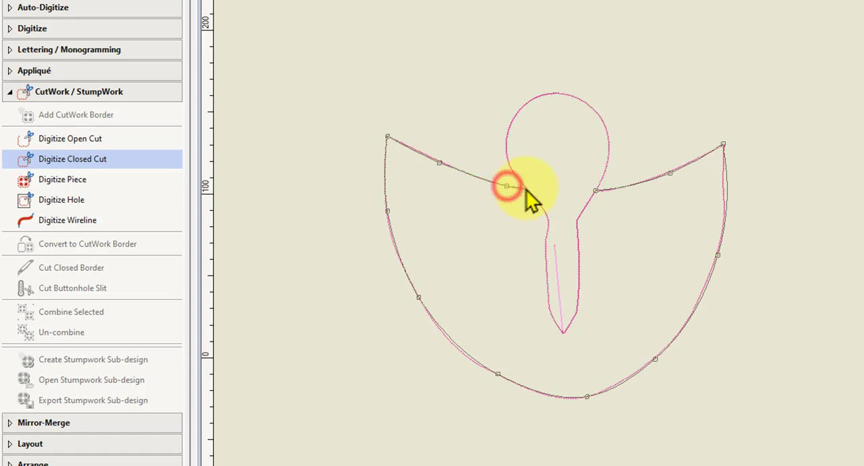
pyautogui.click(527, 190)
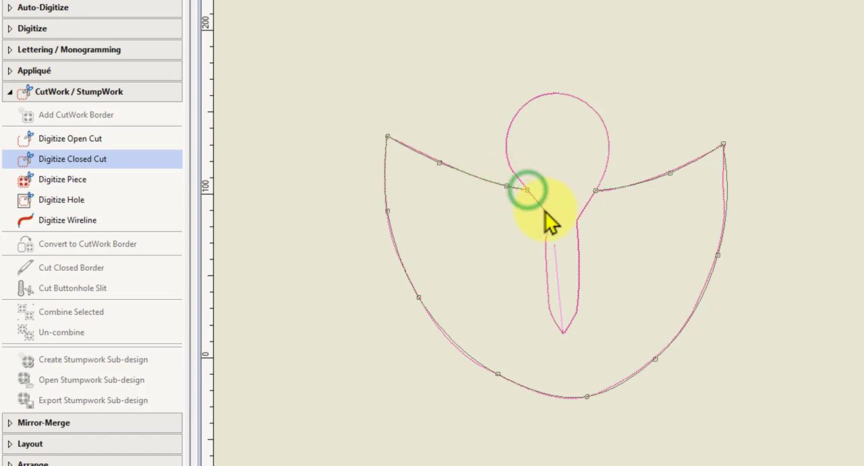
# Step: Continue the closed cut around the narrow body between the wings, back up towards the starting point, and complete the shape
pyautogui.rightClick(545, 210)
pyautogui.rightClick(548, 227)
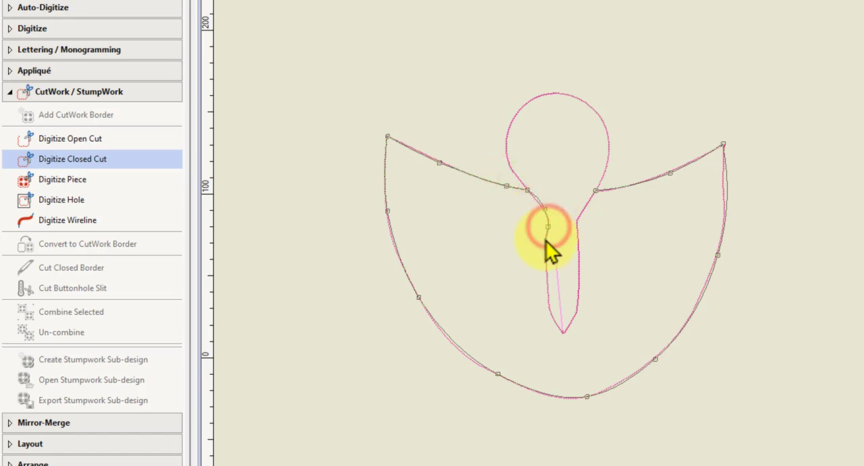
pyautogui.rightClick(547, 239)
pyautogui.rightClick(548, 294)
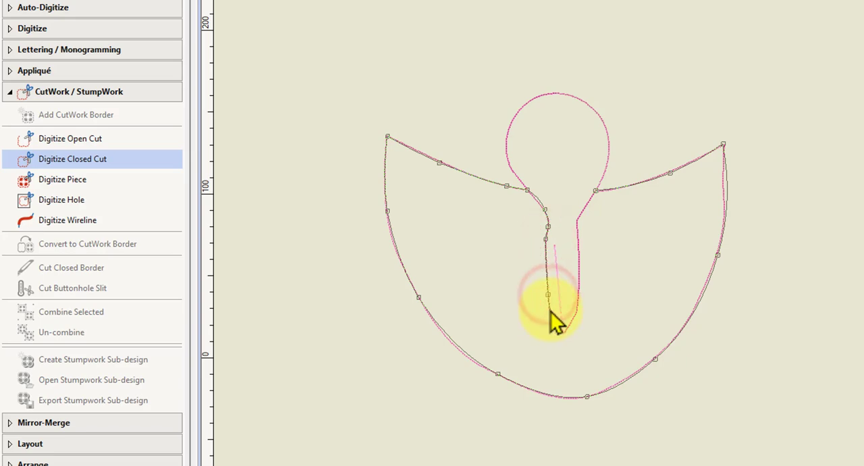
pyautogui.rightClick(556, 325)
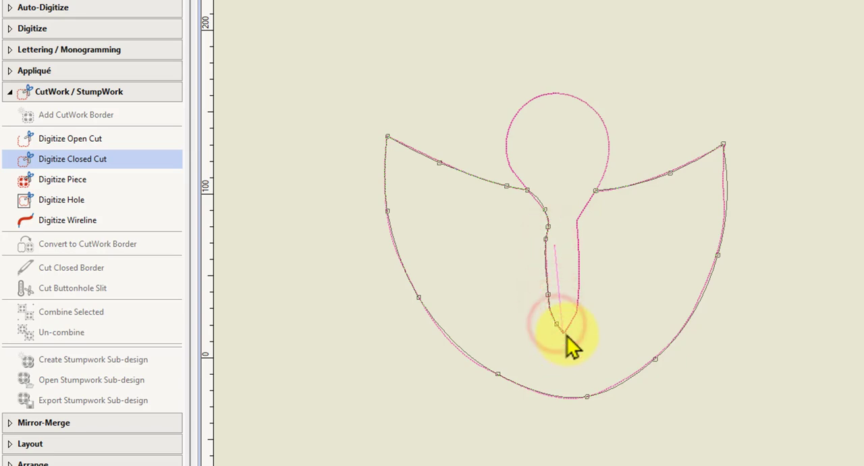
pyautogui.click(562, 331)
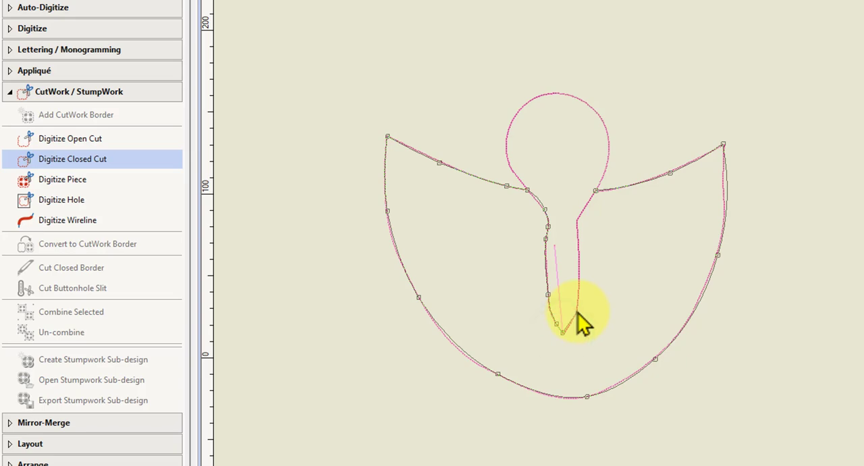
pyautogui.click(578, 310)
pyautogui.rightClick(579, 279)
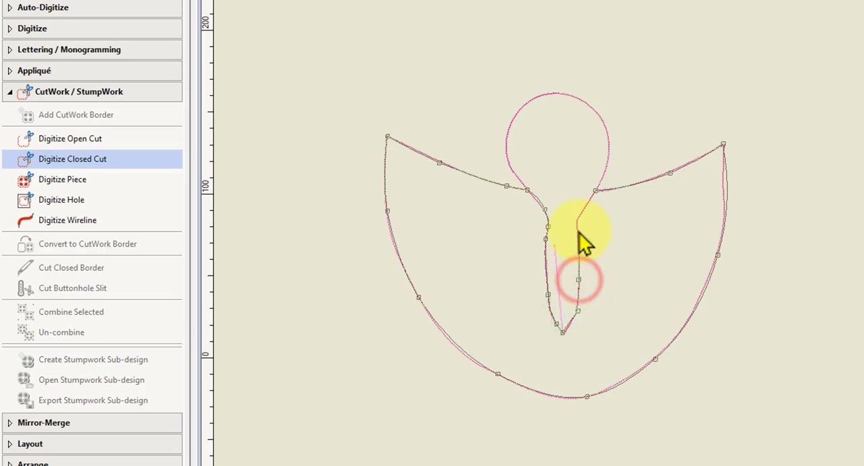
pyautogui.click(577, 224)
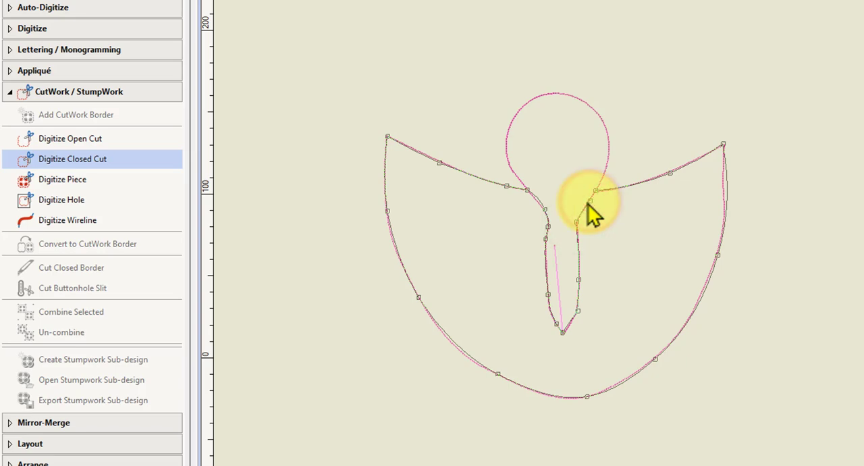
pyautogui.press('Return')
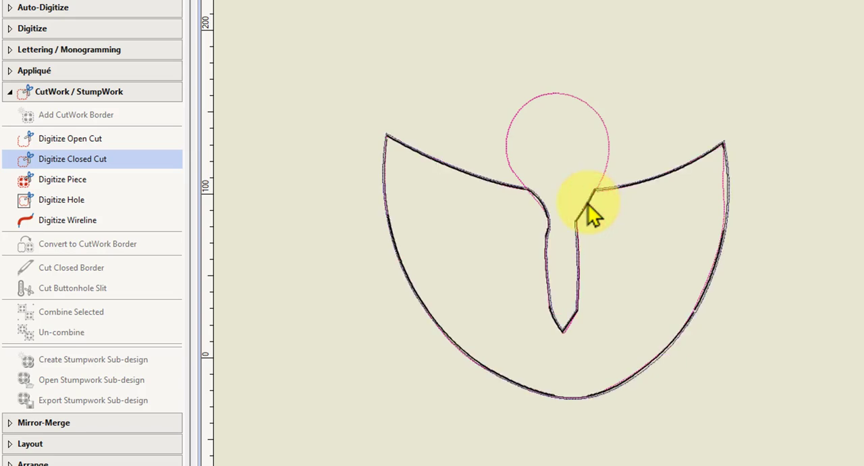
# Step: Turn off the realistic stitch view at the right wing's edge to show the cut and stabilizing run as plain stitch lines
pyautogui.scroll(5, 728, 199)
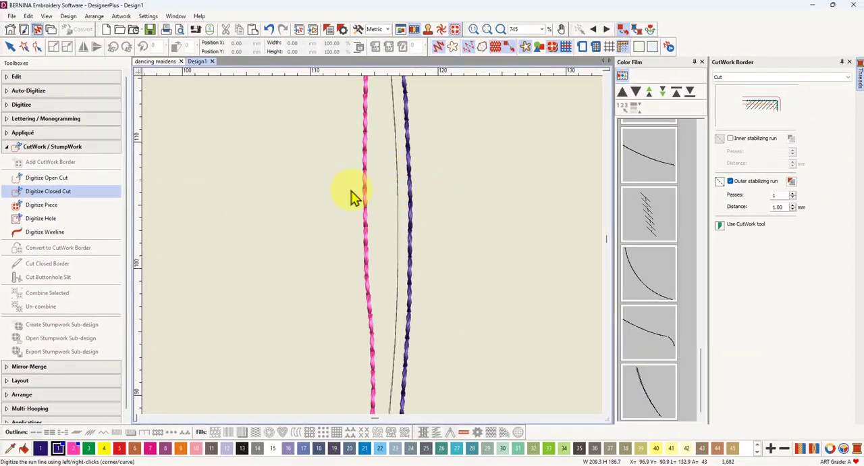
pyautogui.click(482, 49)
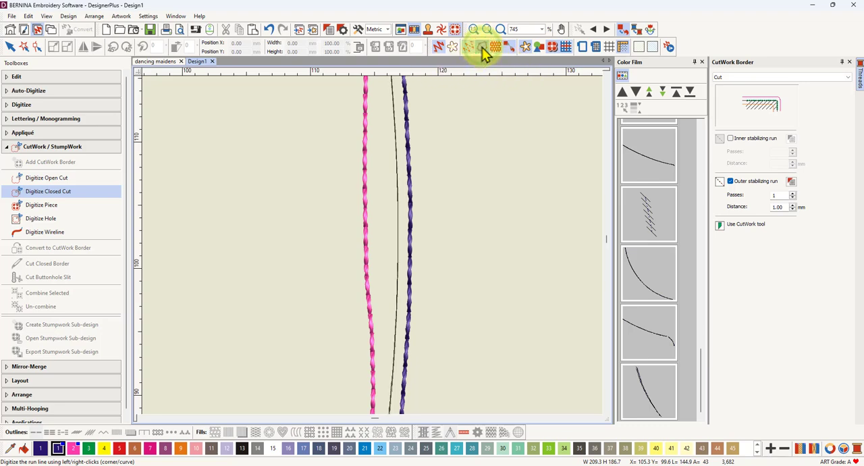
pyautogui.click(436, 49)
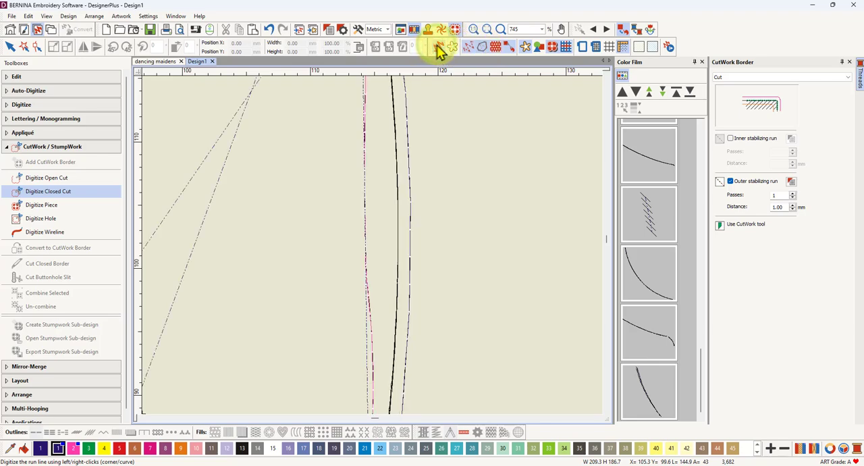
pyautogui.scroll(-5, 377, 217)
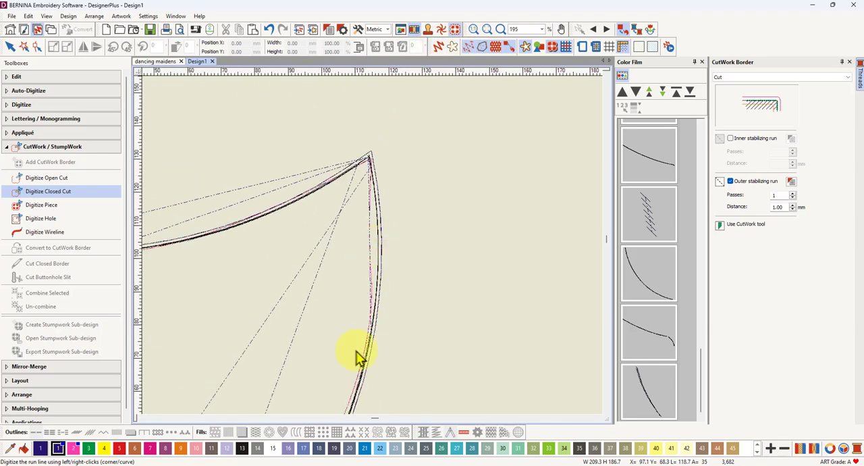
# Step: Examine the wings' cut stitches and connectors, toggling the display of connectors and stitches off and on
pyautogui.scroll(5, 374, 247)
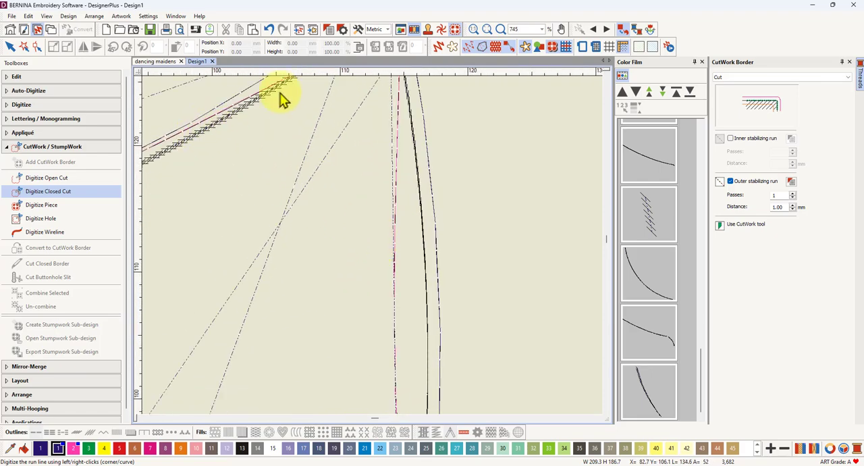
pyautogui.click(511, 48)
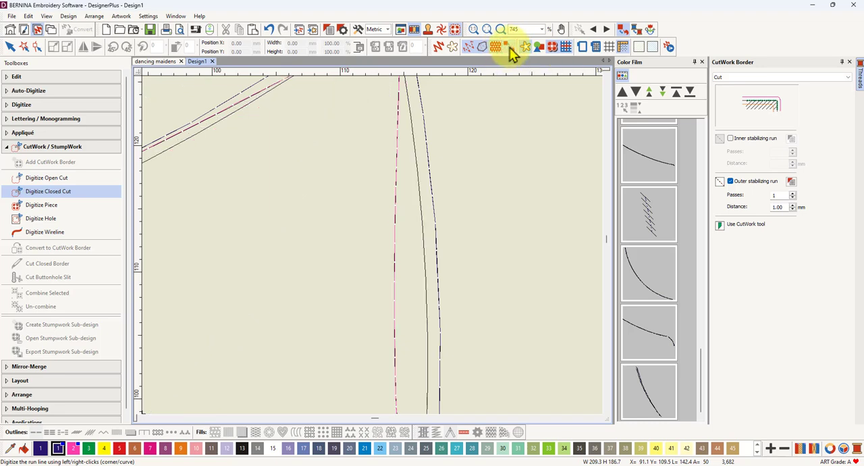
pyautogui.click(509, 50)
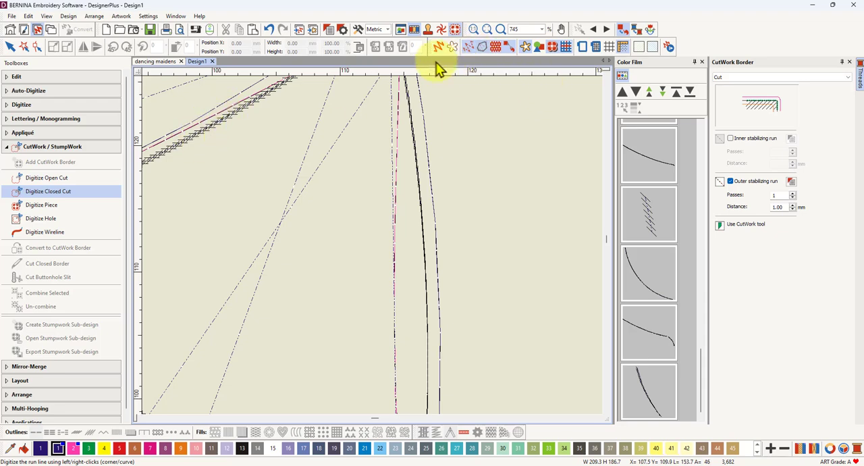
pyautogui.click(472, 50)
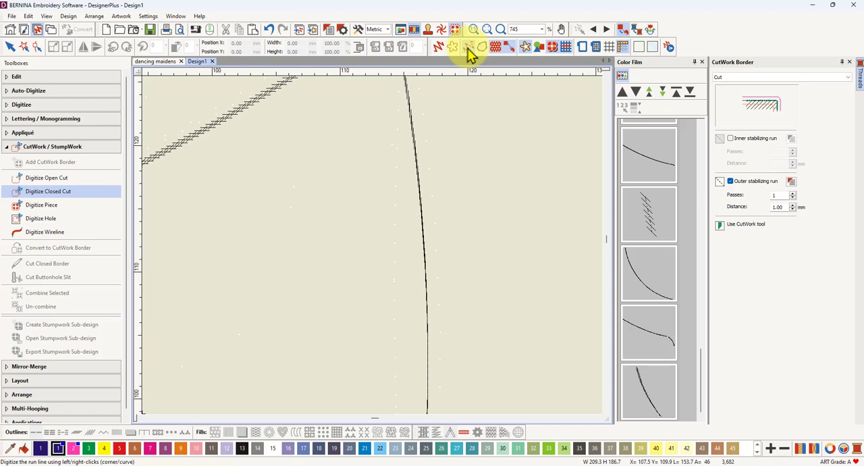
pyautogui.click(470, 50)
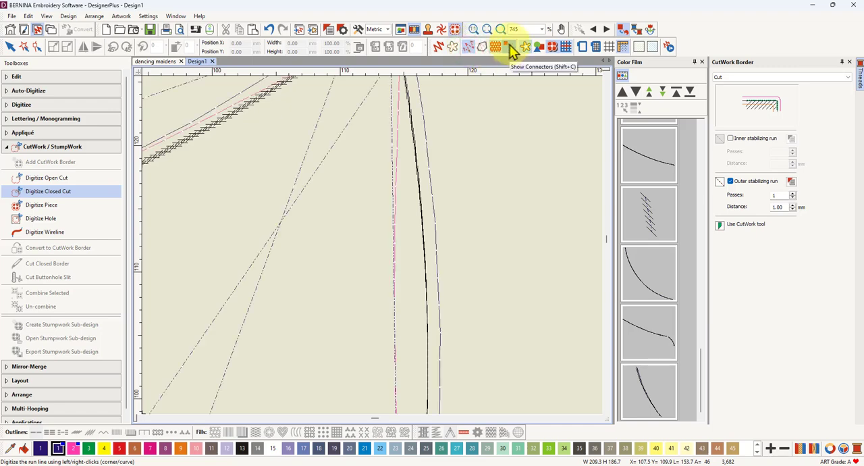
pyautogui.click(512, 51)
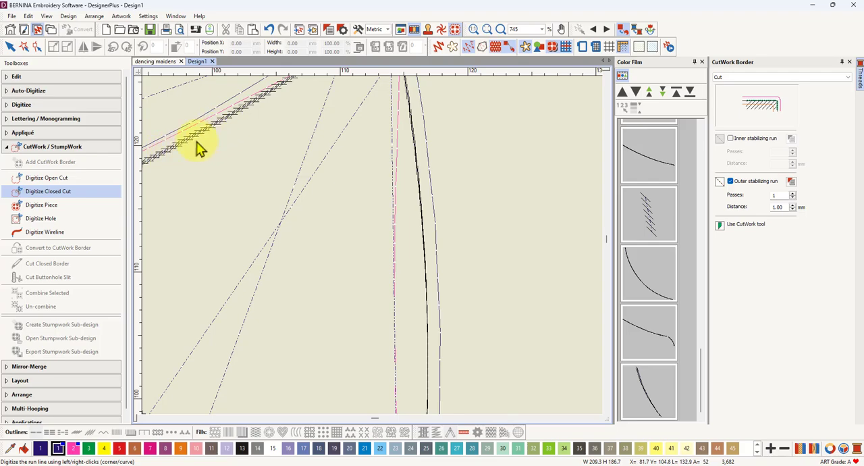
pyautogui.scroll(-5, 372, 251)
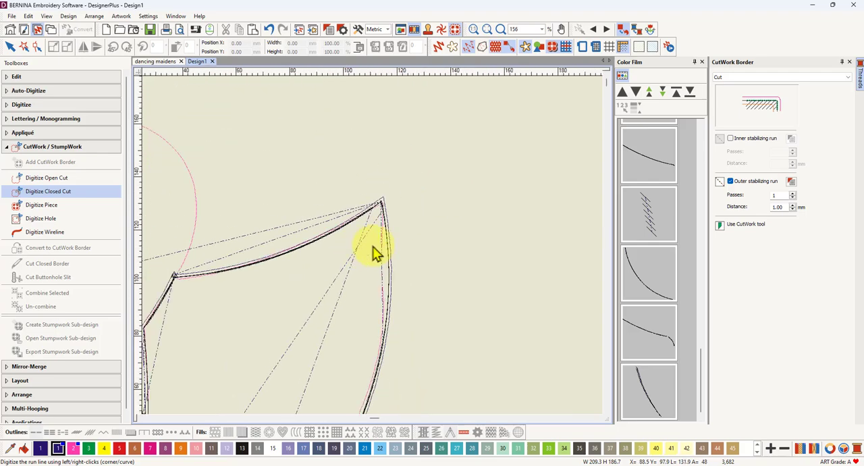
pyautogui.scroll(-1, 324, 277)
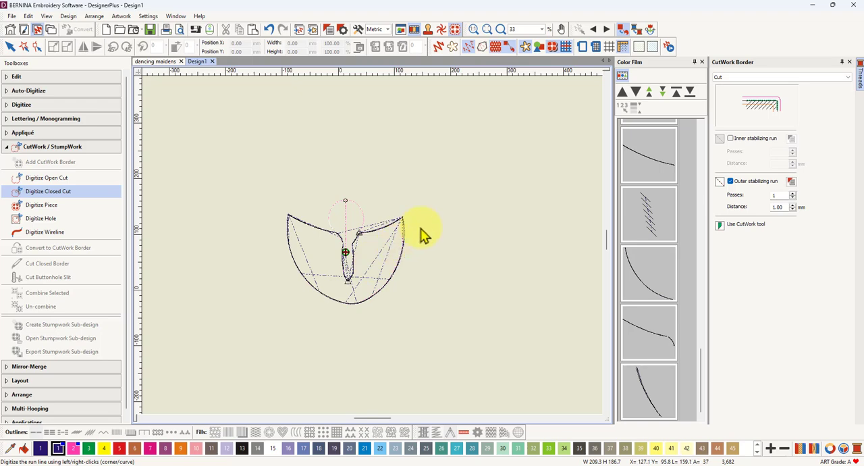
pyautogui.scroll(2, 401, 256)
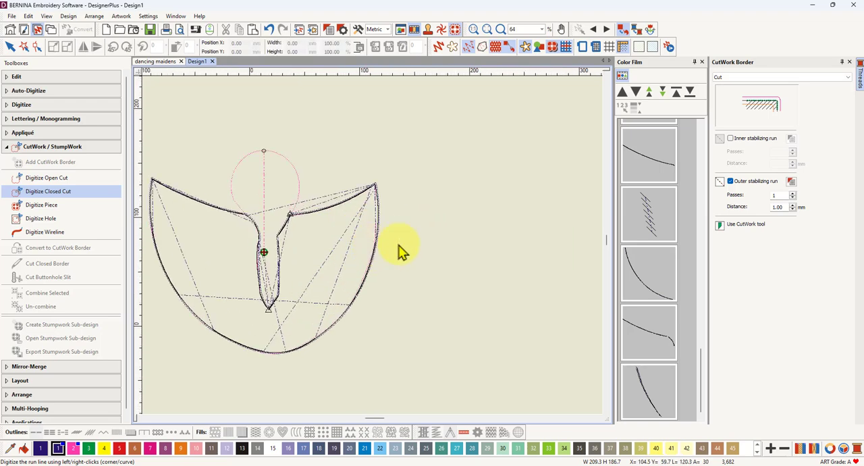
# Step: Set the outer stabilizing run's distance to 3.00 mm and check the spacing along the right wing's edge
pyautogui.click(772, 207)
pyautogui.doubleClick(772, 207)
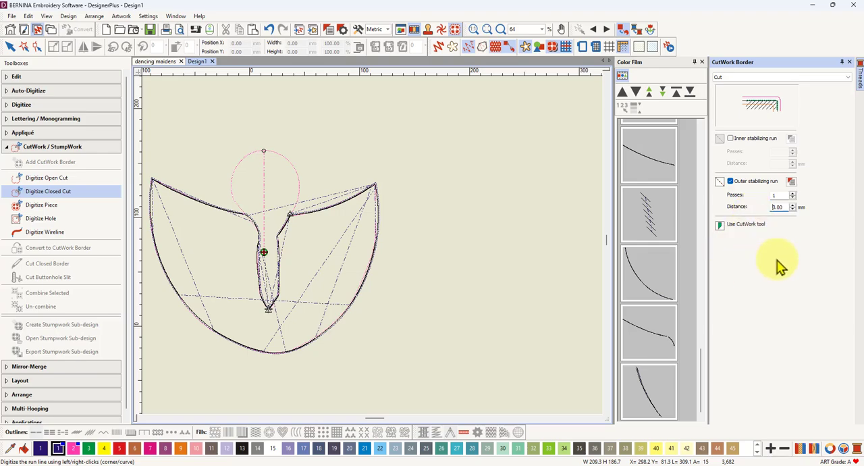
pyautogui.scroll(5, 373, 251)
pyautogui.scroll(3, 374, 251)
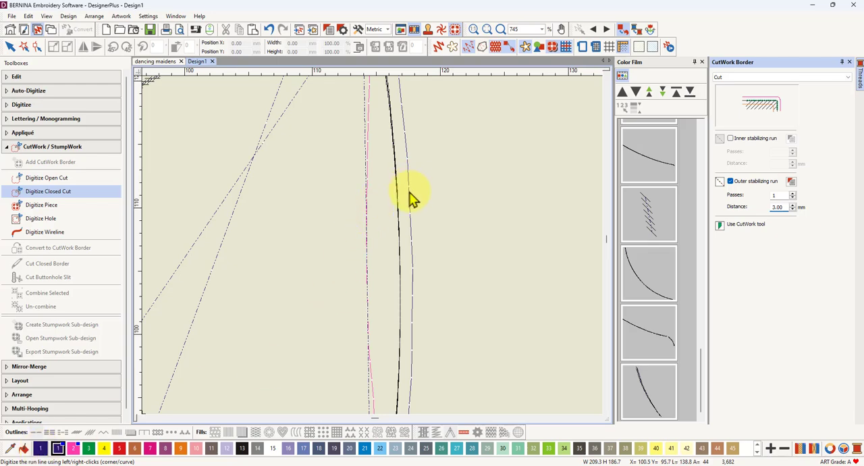
pyautogui.scroll(-4, 372, 251)
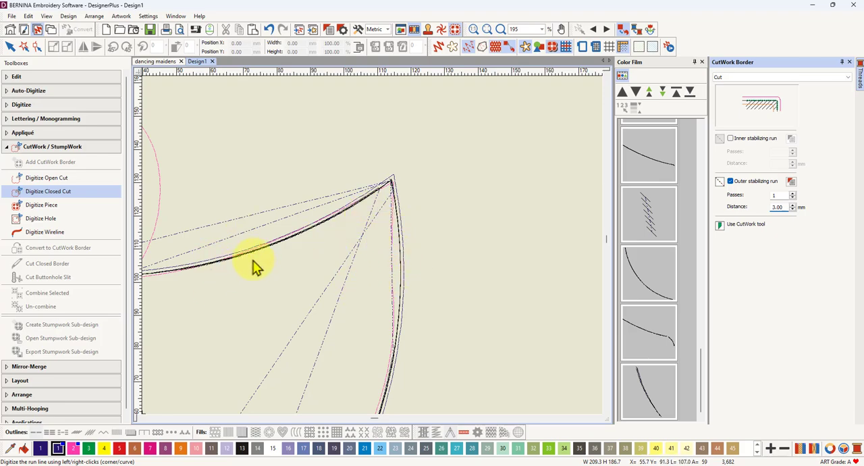
pyautogui.scroll(-3, 372, 250)
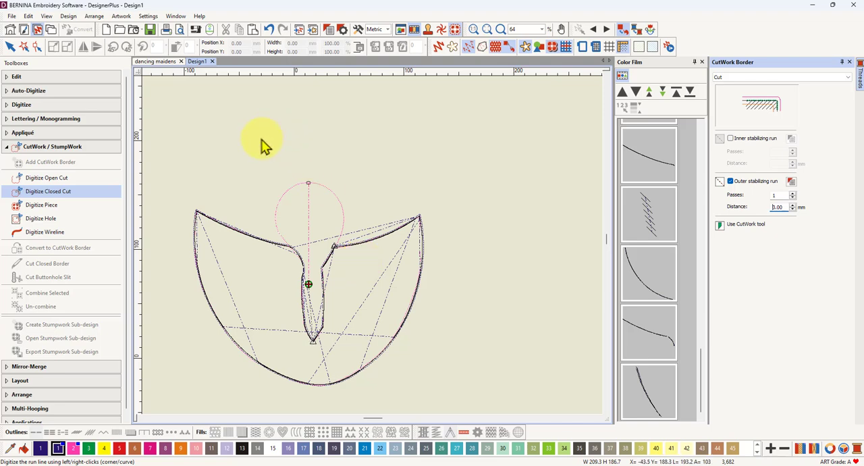
# Step: Create a new blank design and paste the copied pink maiden outlines into it
pyautogui.click(107, 31)
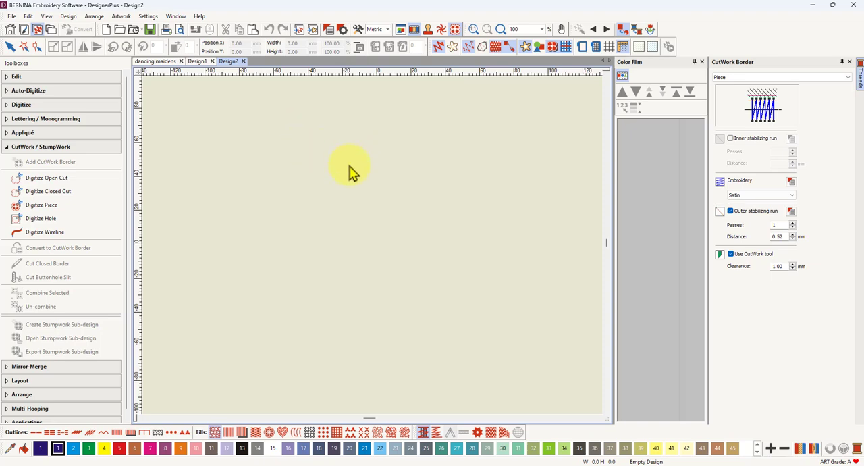
pyautogui.hotkey('ctrl', 'v')
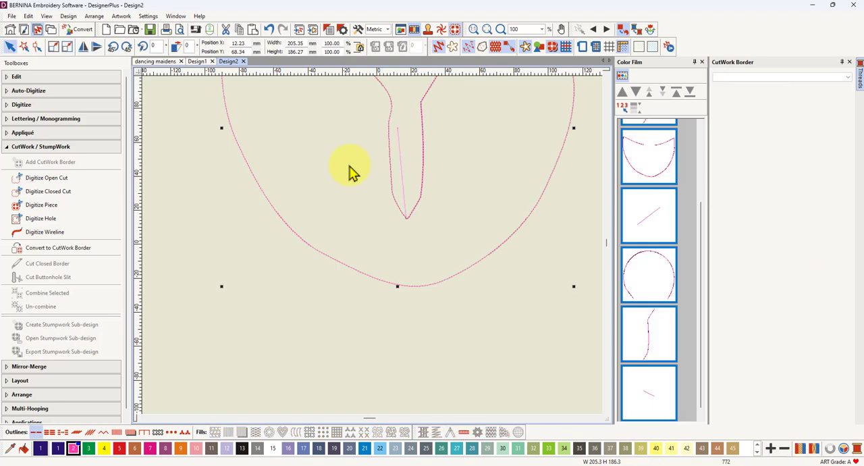
pyautogui.scroll(-3, 372, 251)
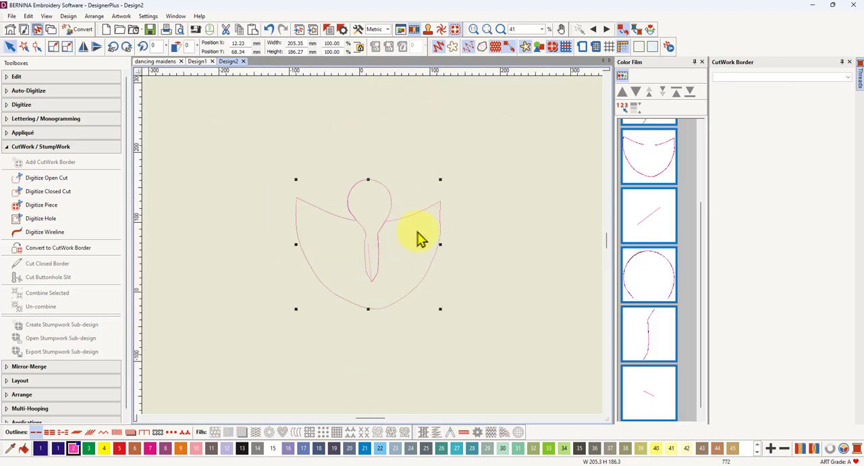